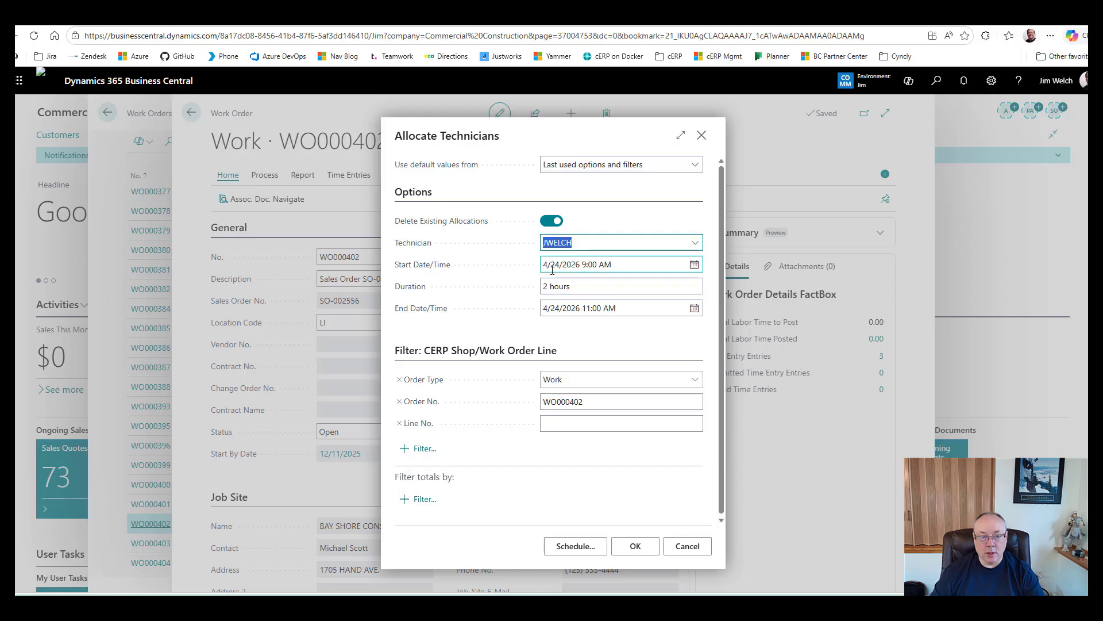
Set the technician allocation's start date/time to 4/24/2026 11:00 AM and apply the allocation to the work order
{"action": "left_click", "coordinate": [586, 265]}
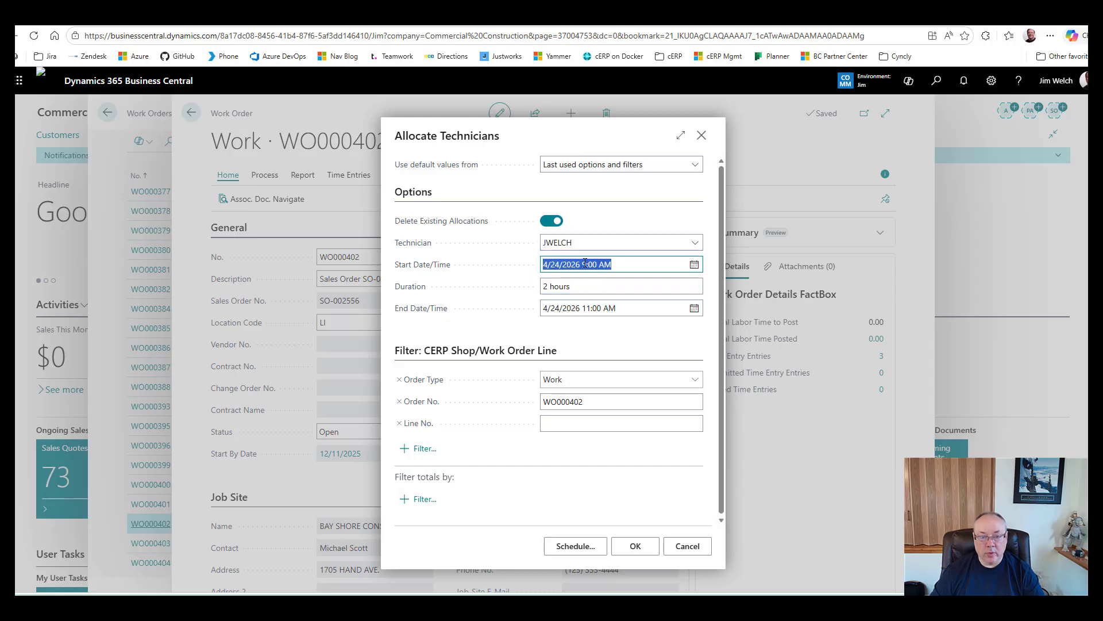
{"action": "left_click", "coordinate": [582, 266]}
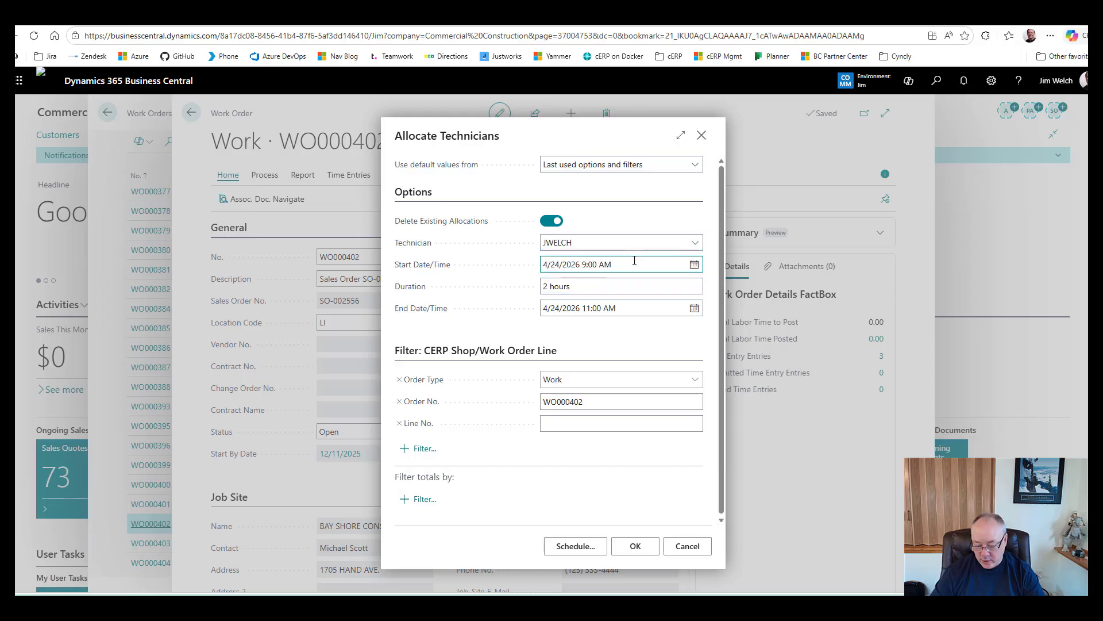
{"action": "key", "text": "BackSpace"}
{"action": "type", "text": "11"}
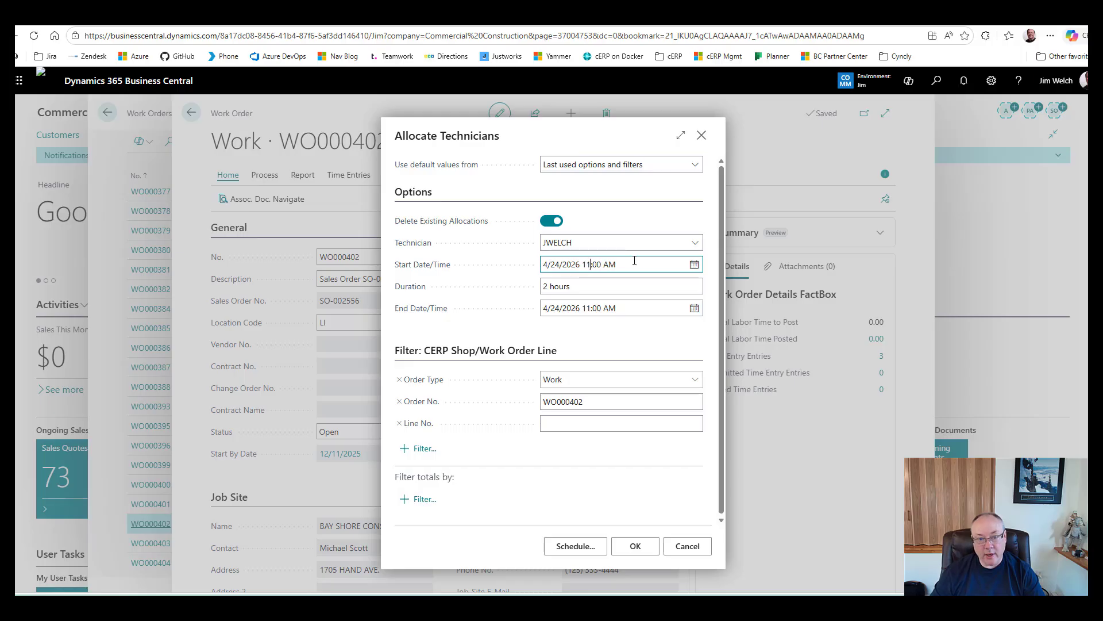
{"action": "left_click", "coordinate": [610, 287]}
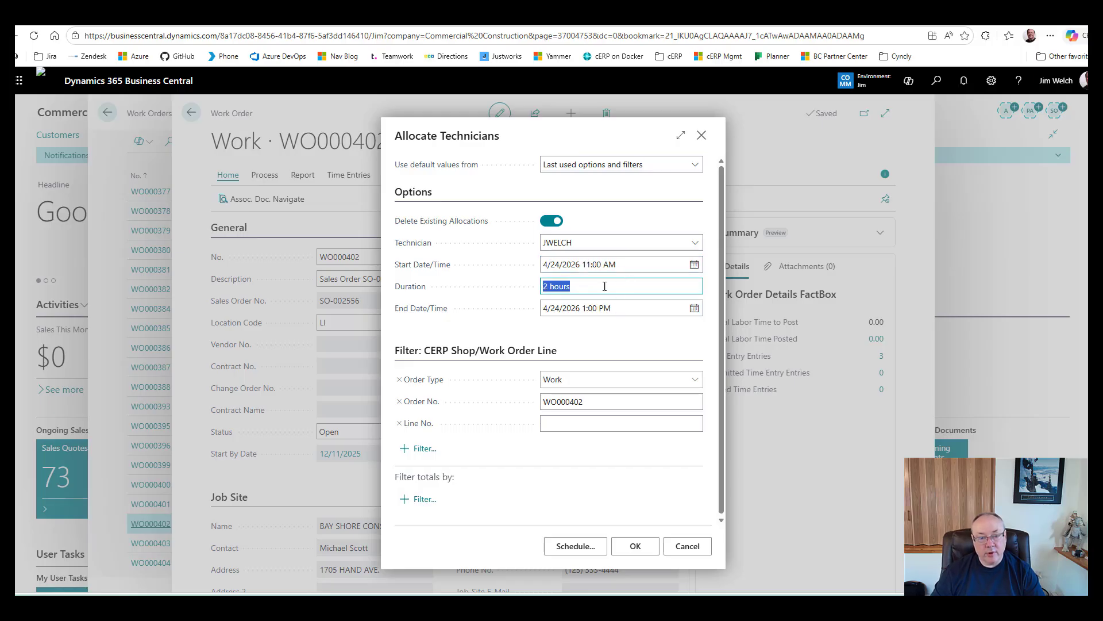
{"action": "left_click", "coordinate": [645, 549]}
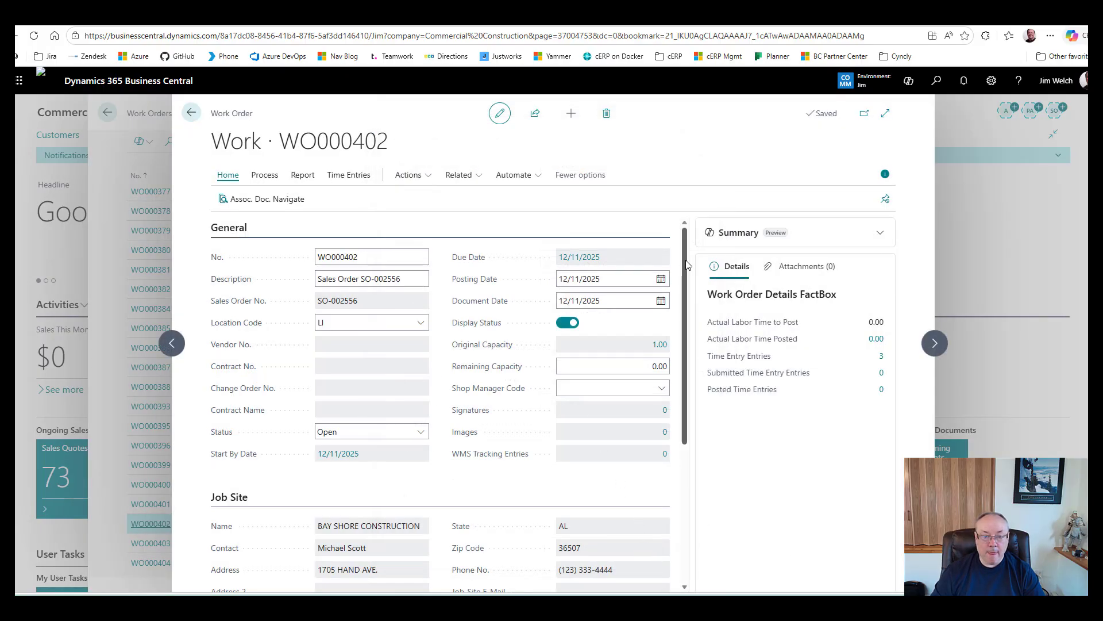
Review the allocation entry behind the work order line's next service start date, and return to the work order
{"action": "left_click_drag", "start_coordinate": [686, 260], "coordinate": [721, 474]}
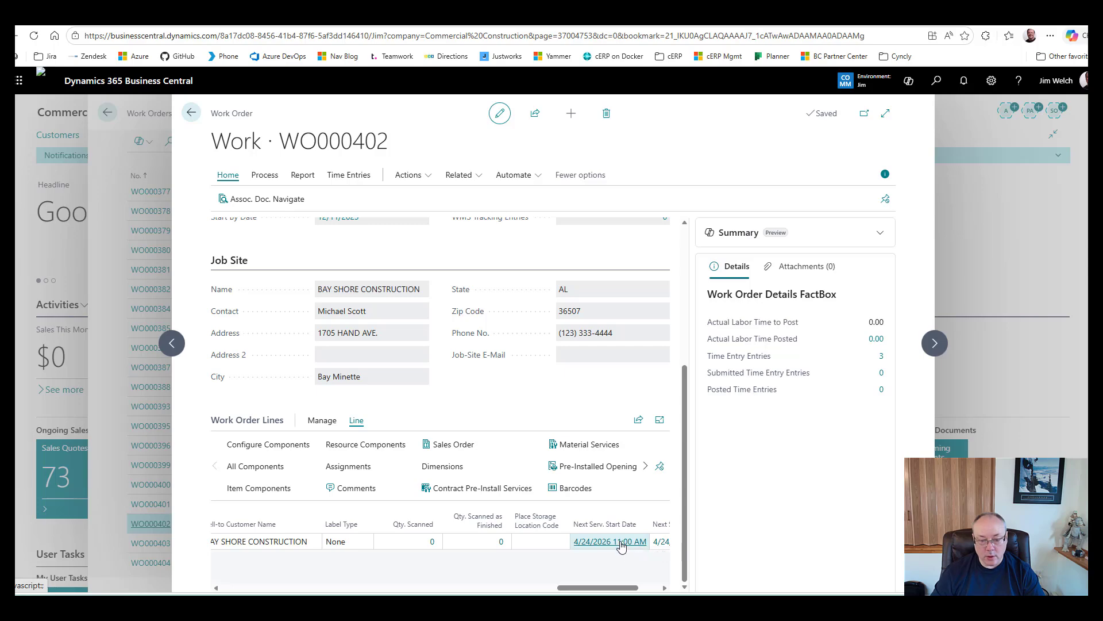
{"action": "left_click", "coordinate": [621, 544]}
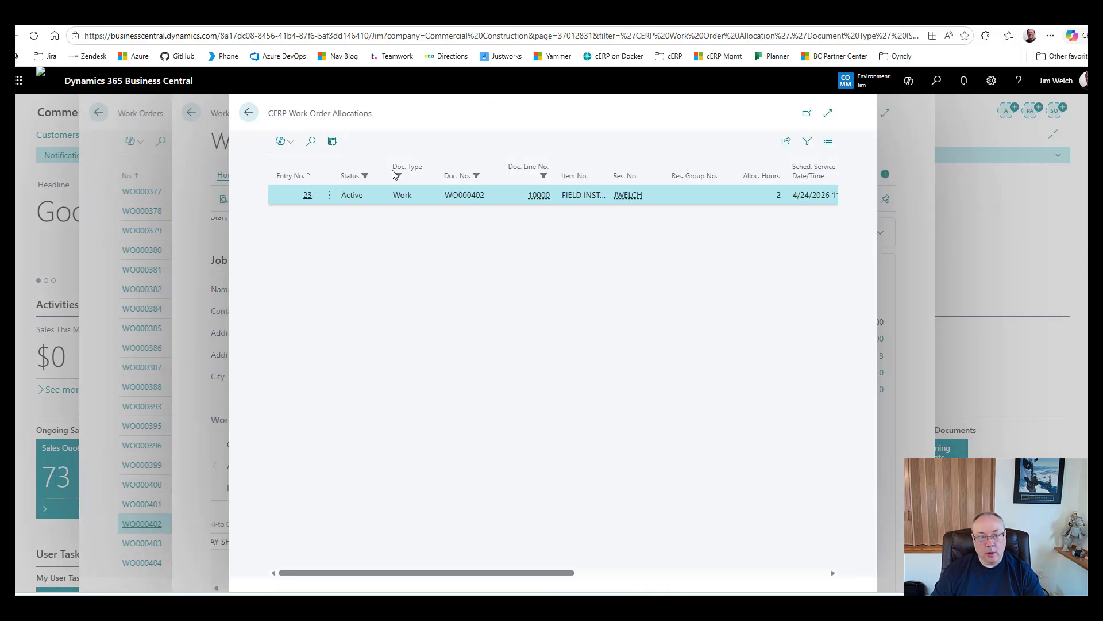
{"action": "left_click", "coordinate": [249, 113]}
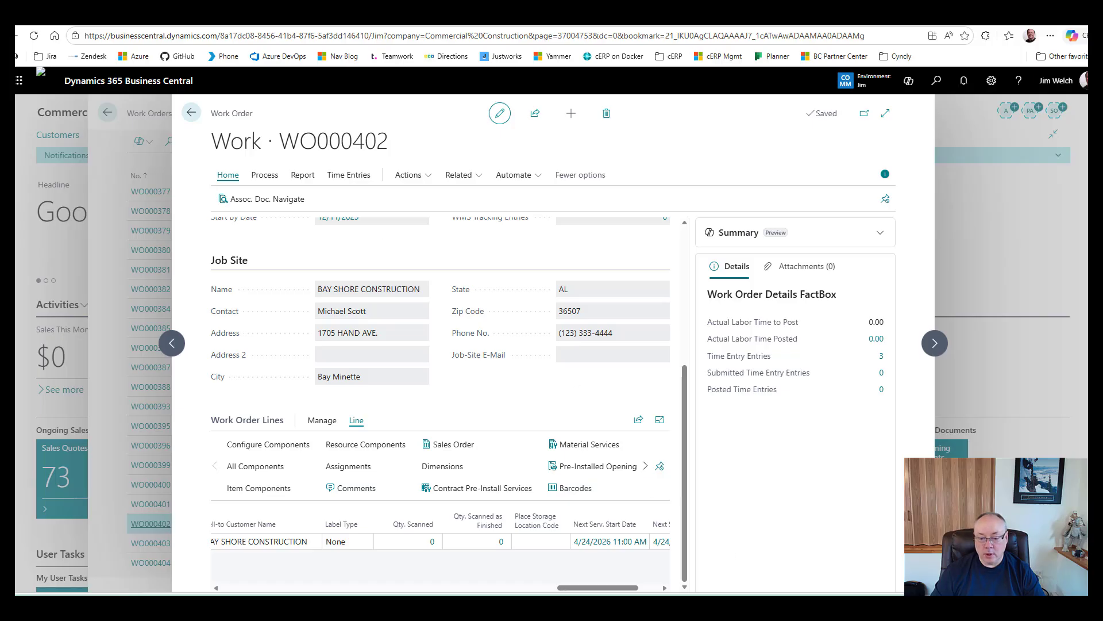
Switch to the mirrored phone app, go to Onsite Work and search for the technician's orders with a 4/24/2026 start date
{"action": "mouse_move", "coordinate": [801, 591]}
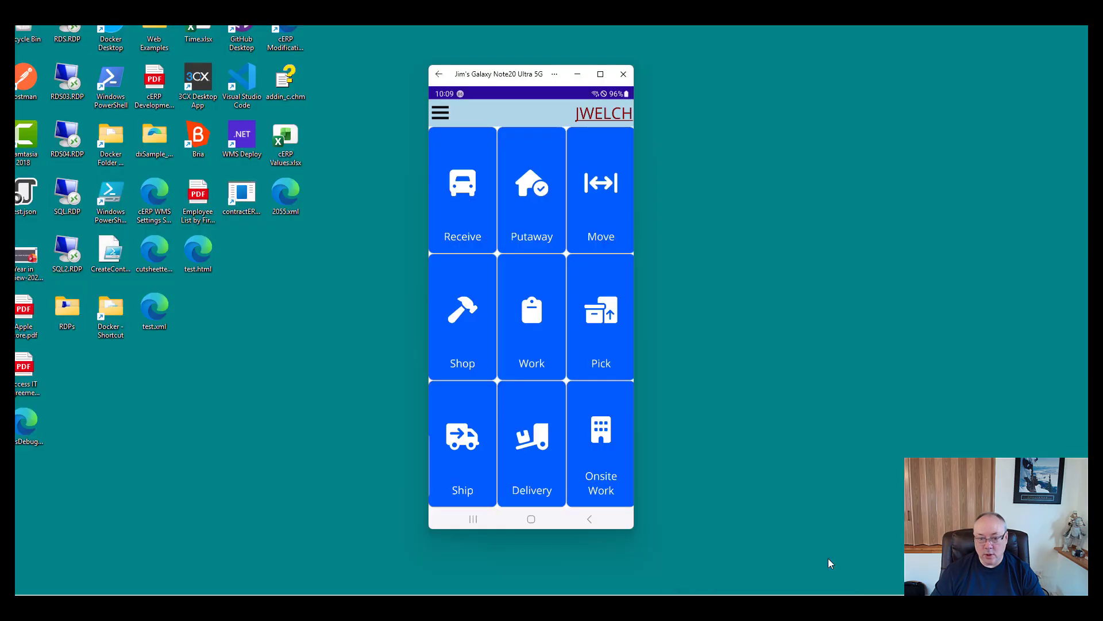
{"action": "left_click", "coordinate": [830, 560]}
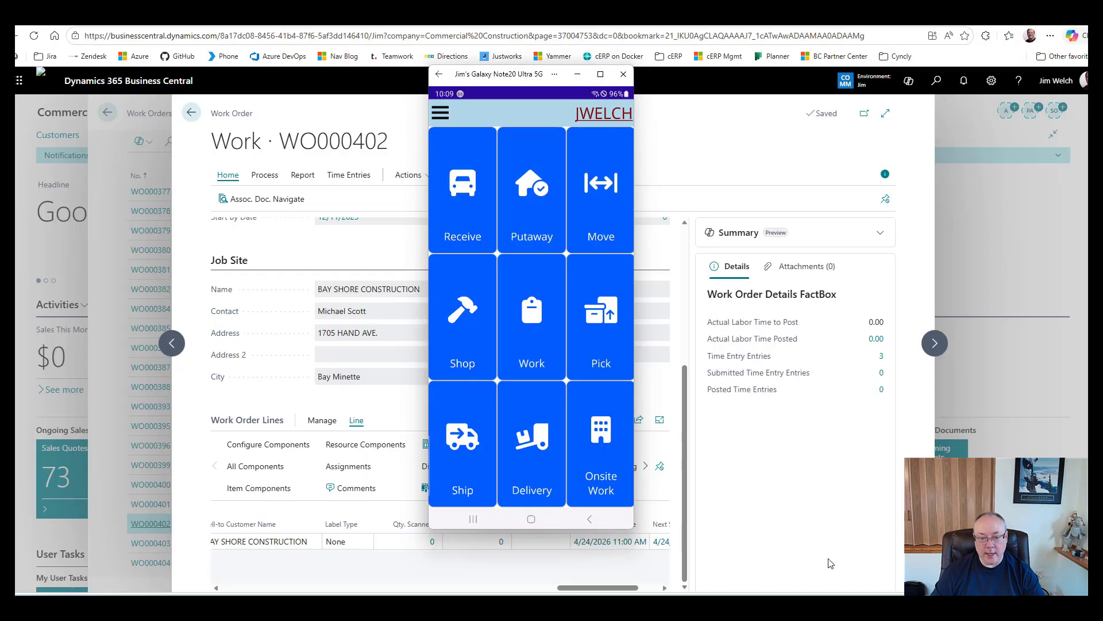
{"action": "left_click", "coordinate": [601, 456]}
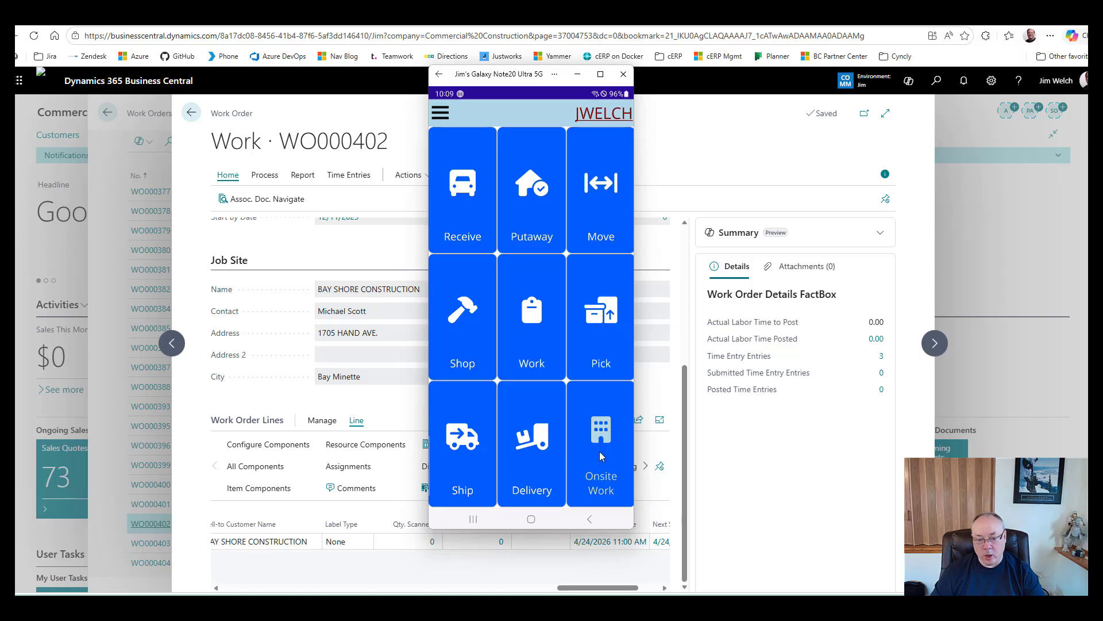
{"action": "left_click", "coordinate": [601, 456]}
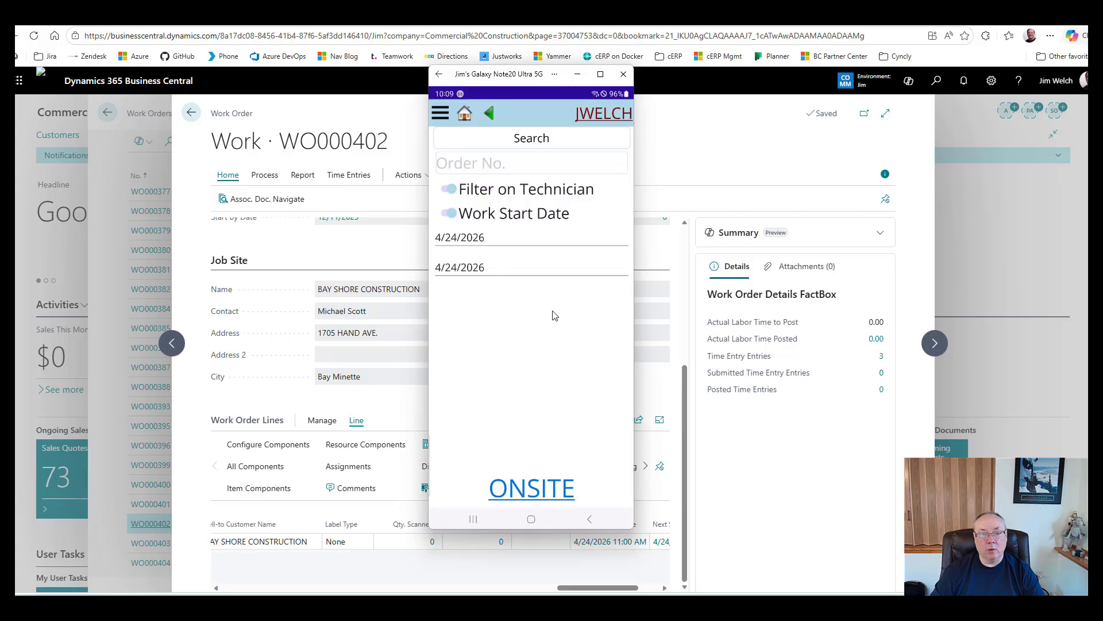
{"action": "left_click", "coordinate": [619, 115]}
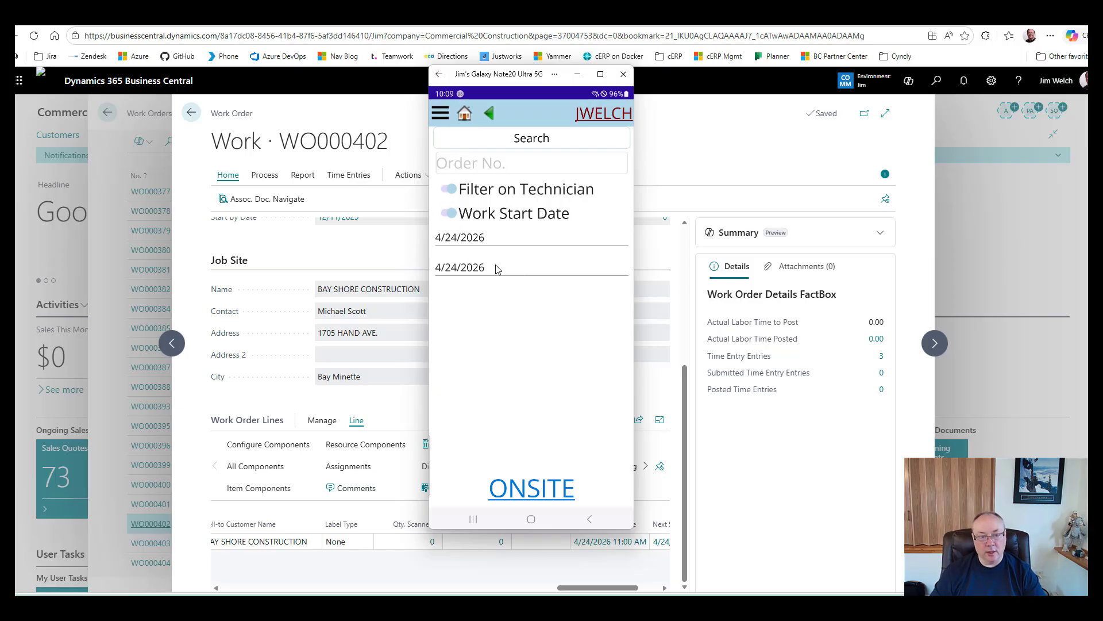
{"action": "left_click", "coordinate": [544, 140]}
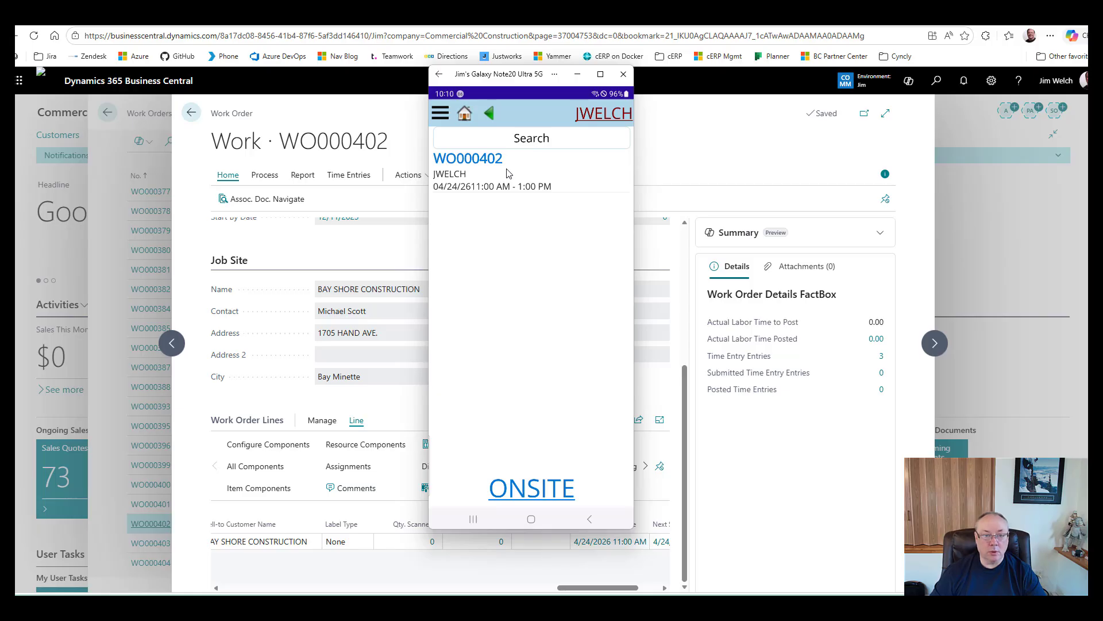
Open the found on-site work order, view its job site address on the map and return to the order
{"action": "left_click", "coordinate": [507, 173]}
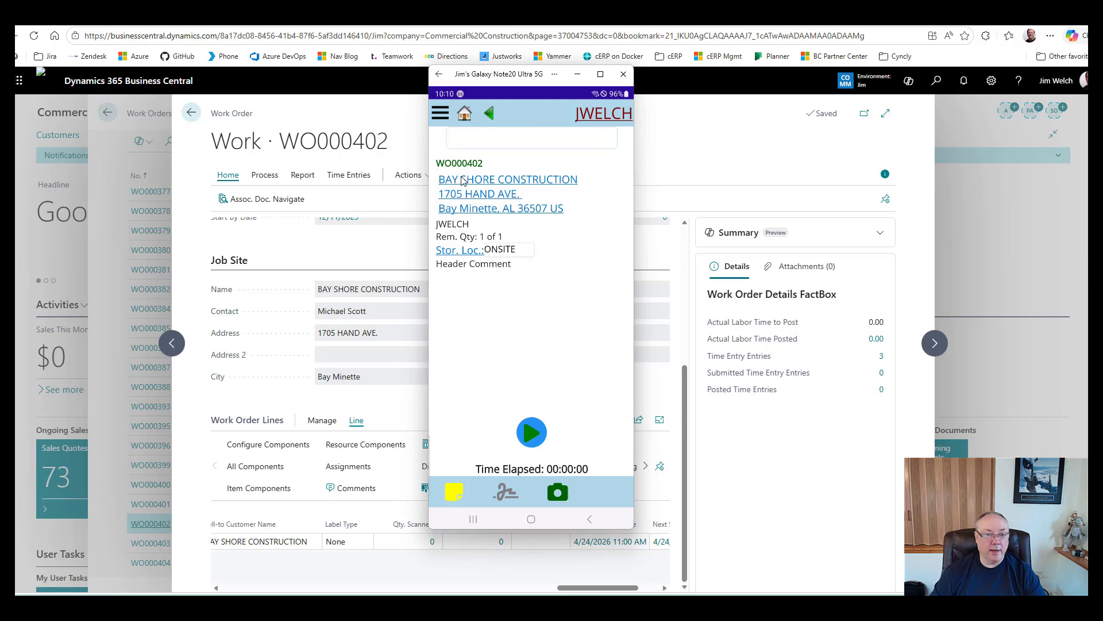
{"action": "left_click", "coordinate": [493, 201]}
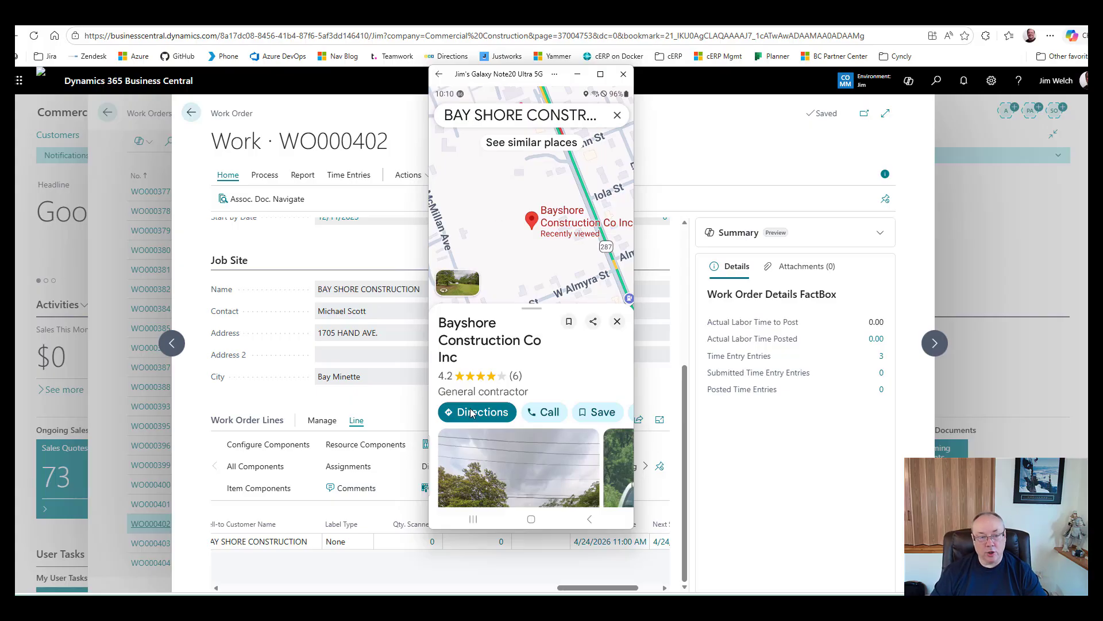
{"action": "left_click", "coordinate": [439, 79]}
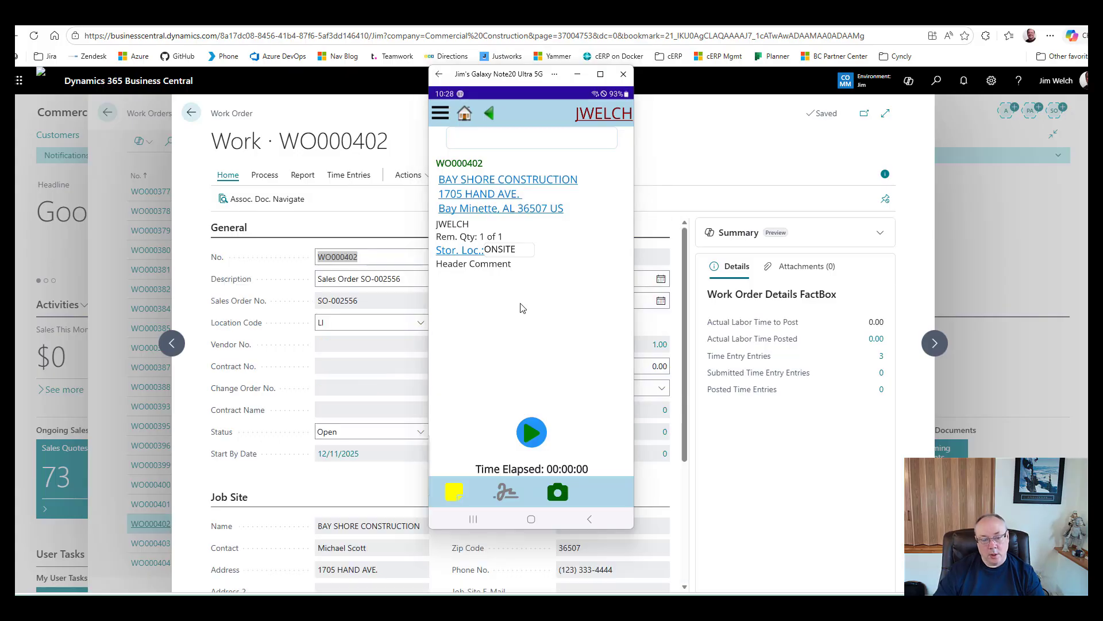
Start the work timer on the on-site work order
{"action": "left_click", "coordinate": [536, 440]}
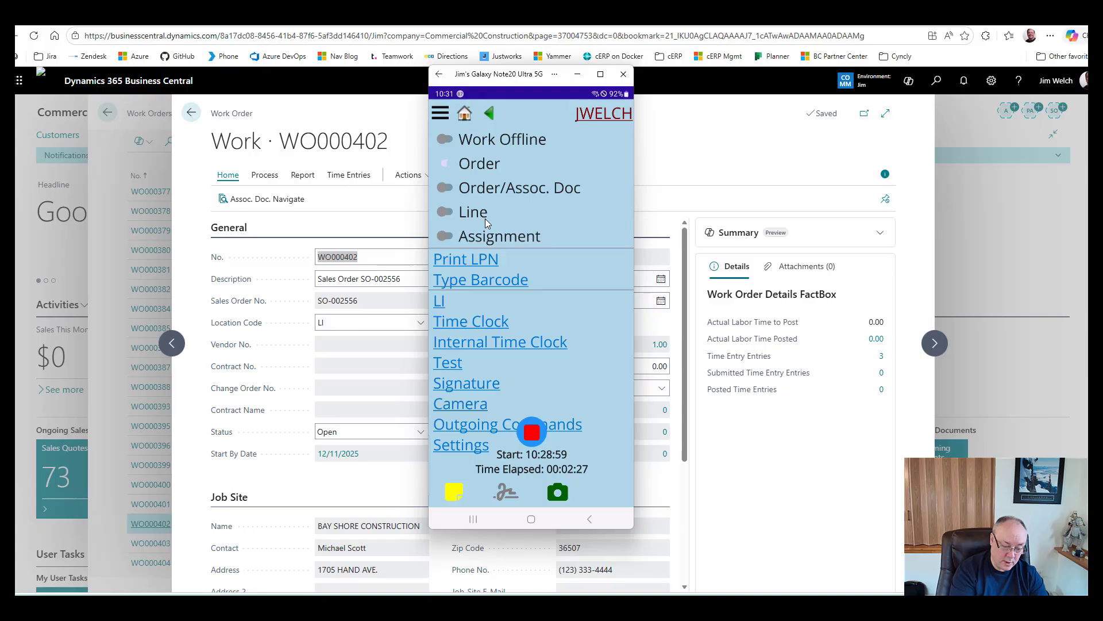
{"action": "left_click", "coordinate": [486, 223]}
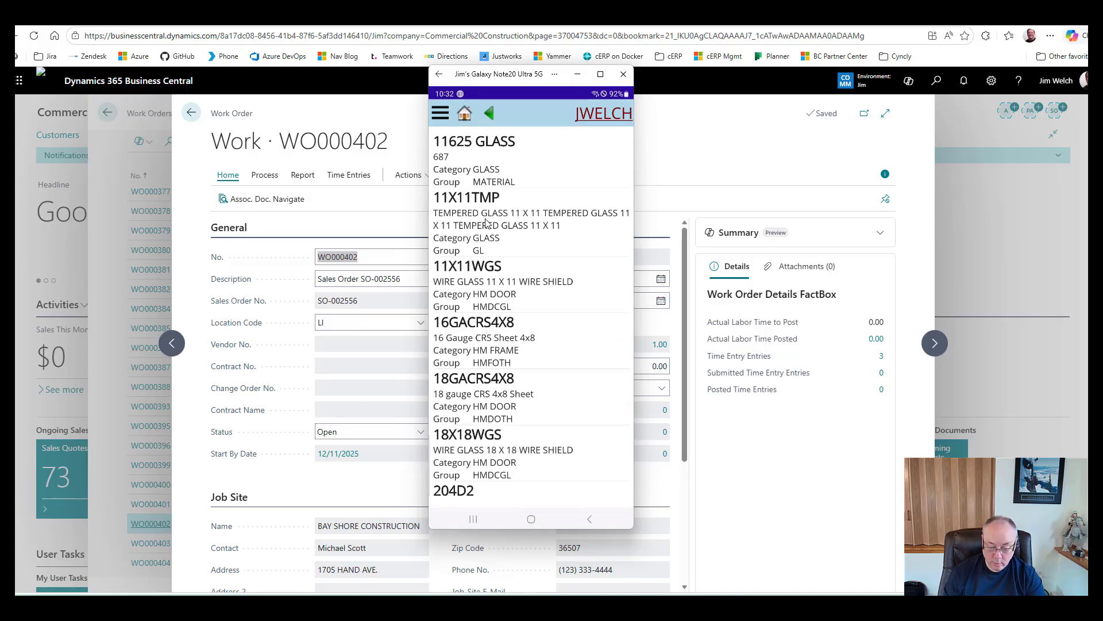
Browse the item list for a component to add, and search the items for "ive"
{"action": "scroll", "coordinate": [486, 223], "scroll_direction": "down", "scroll_amount": 3}
{"action": "scroll", "coordinate": [486, 222], "scroll_direction": "up", "scroll_amount": 2}
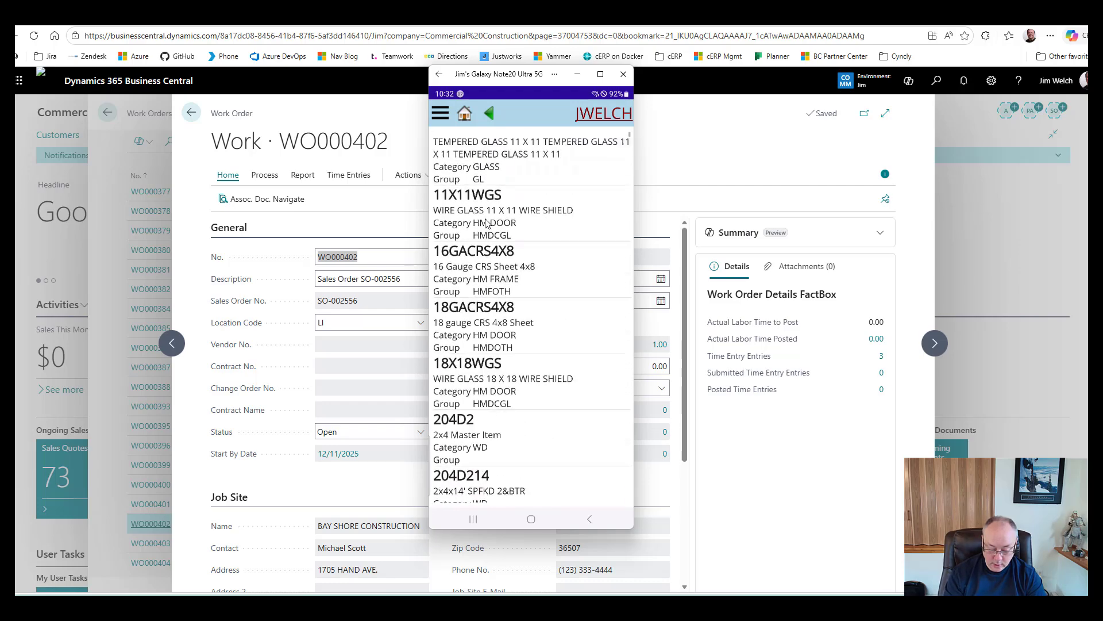
{"action": "scroll", "coordinate": [485, 223], "scroll_direction": "down", "scroll_amount": 10}
{"action": "scroll", "coordinate": [486, 223], "scroll_direction": "up", "scroll_amount": 10}
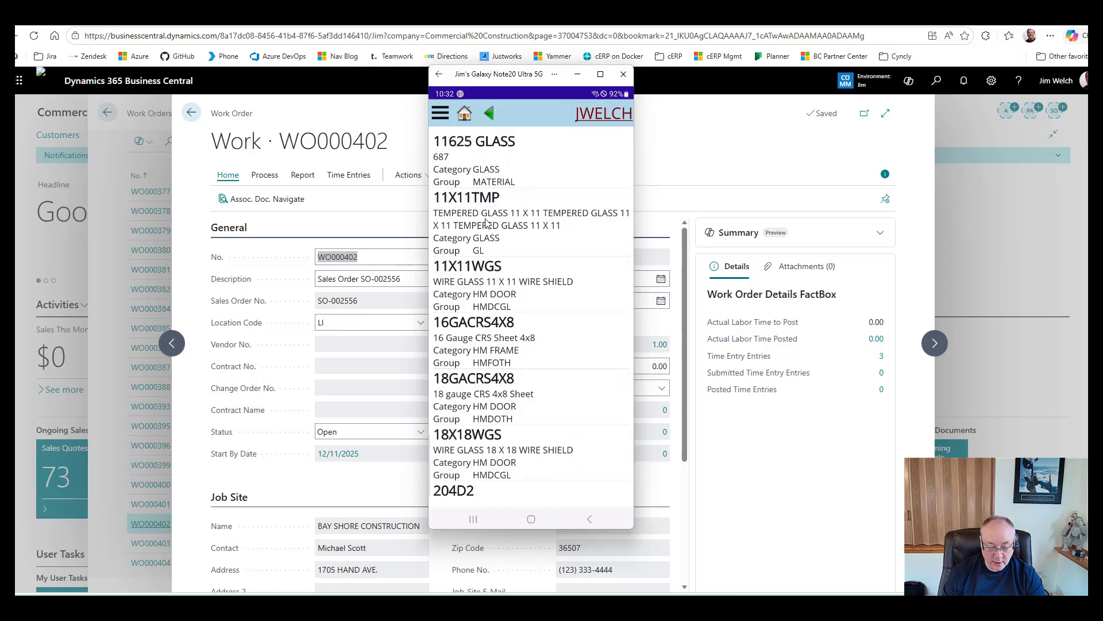
{"action": "left_click", "coordinate": [485, 223]}
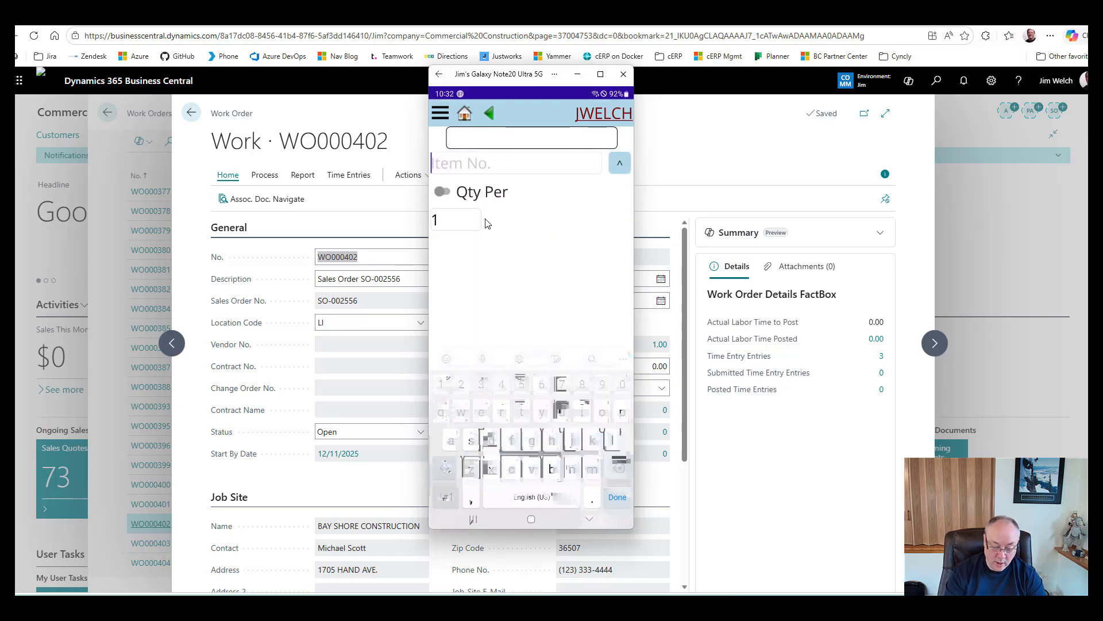
{"action": "type", "text": "iv"}
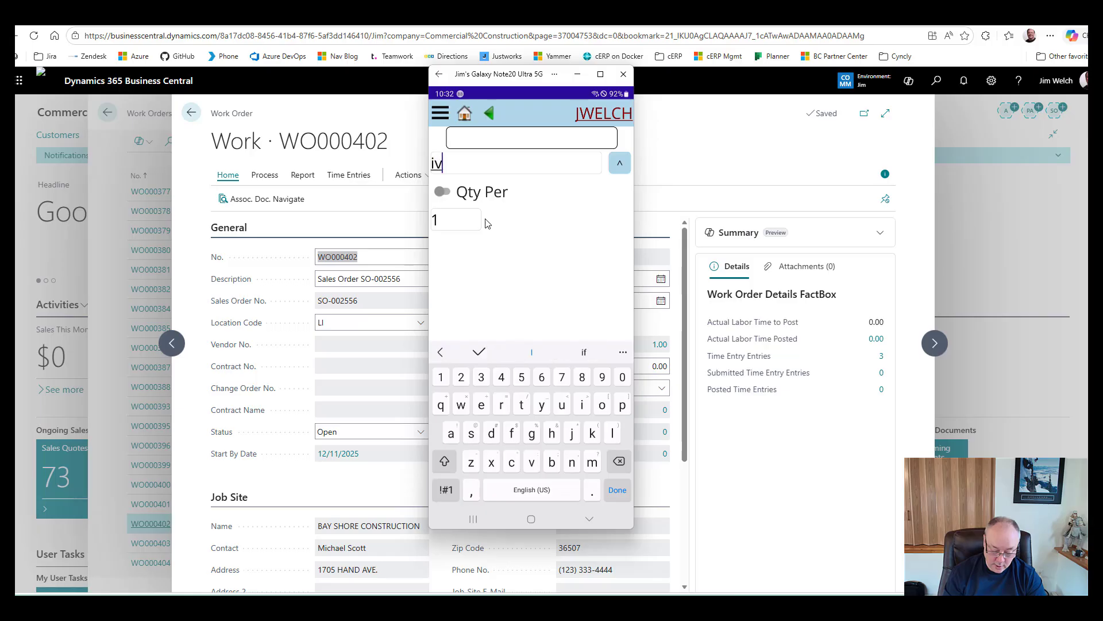
{"action": "type", "text": "e"}
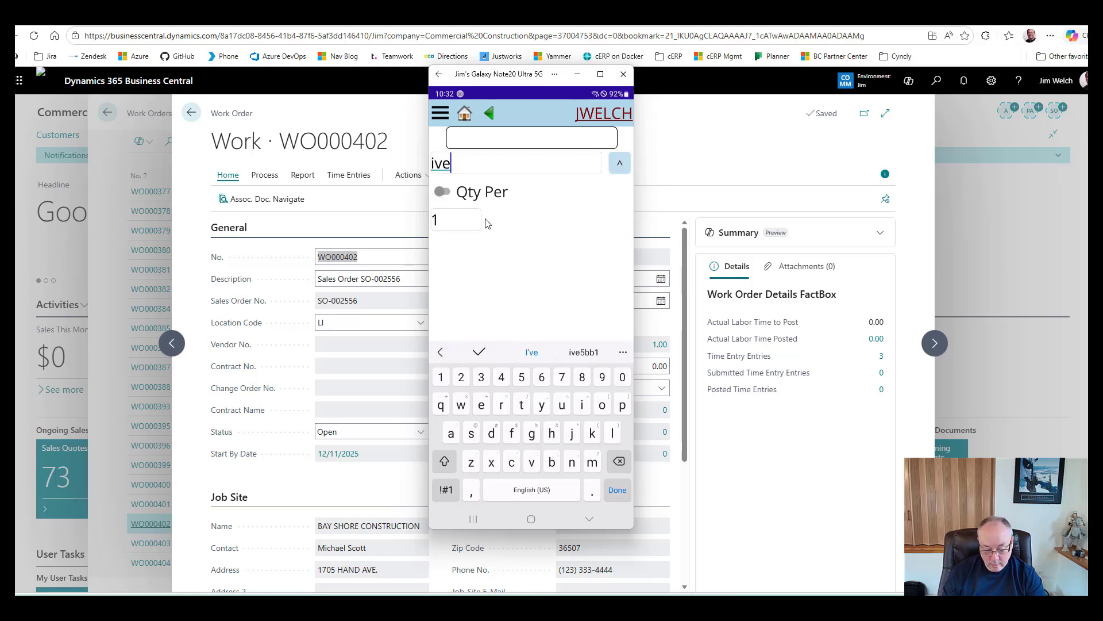
{"action": "key", "text": "Return"}
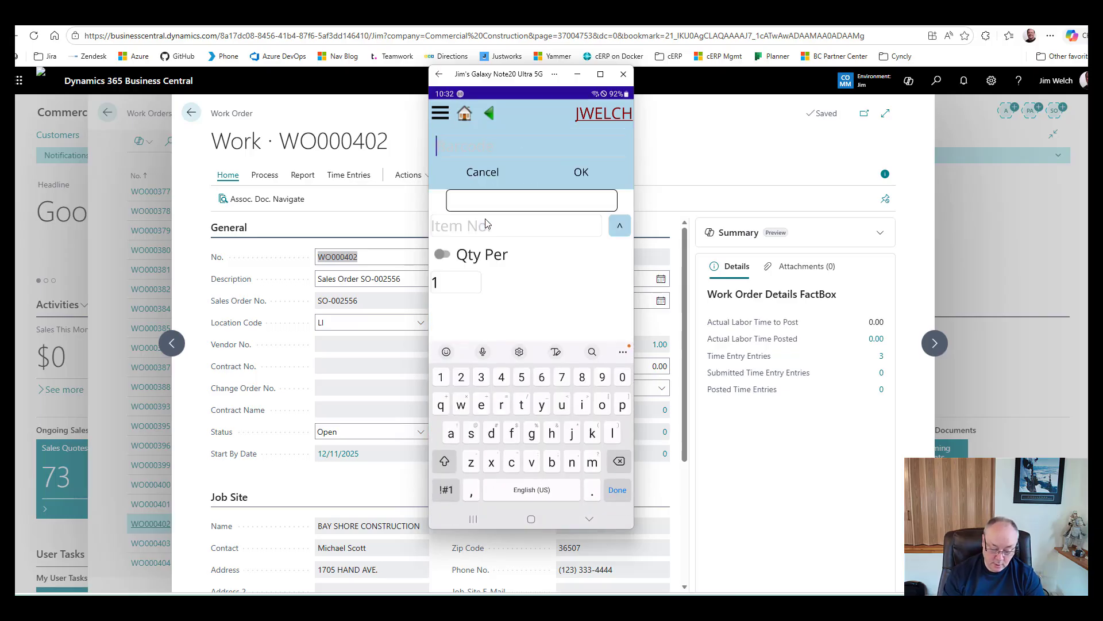
Add the 5BB1 hinge item as a component with quantity 1 by entering the barcode "ive5bb1"
{"action": "type", "text": "iv"}
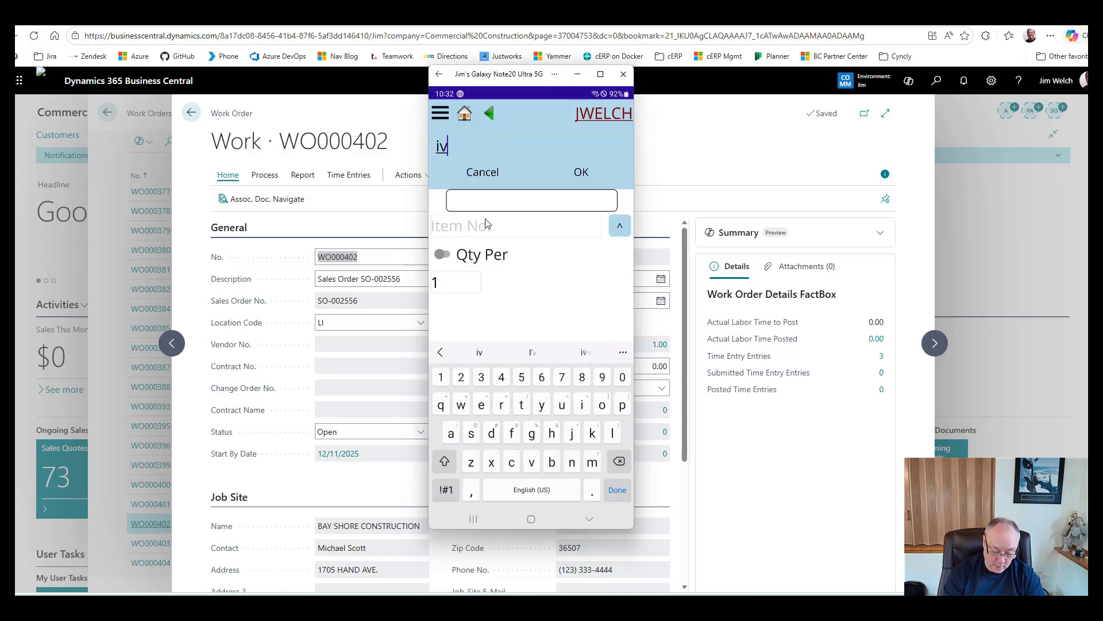
{"action": "type", "text": "e"}
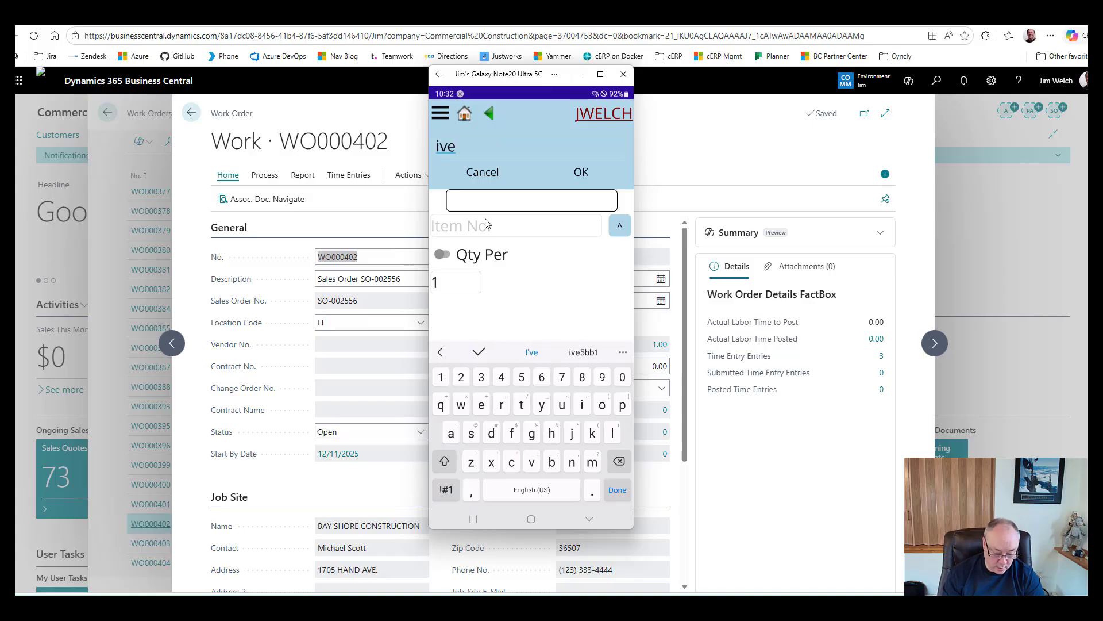
{"action": "type", "text": "5"}
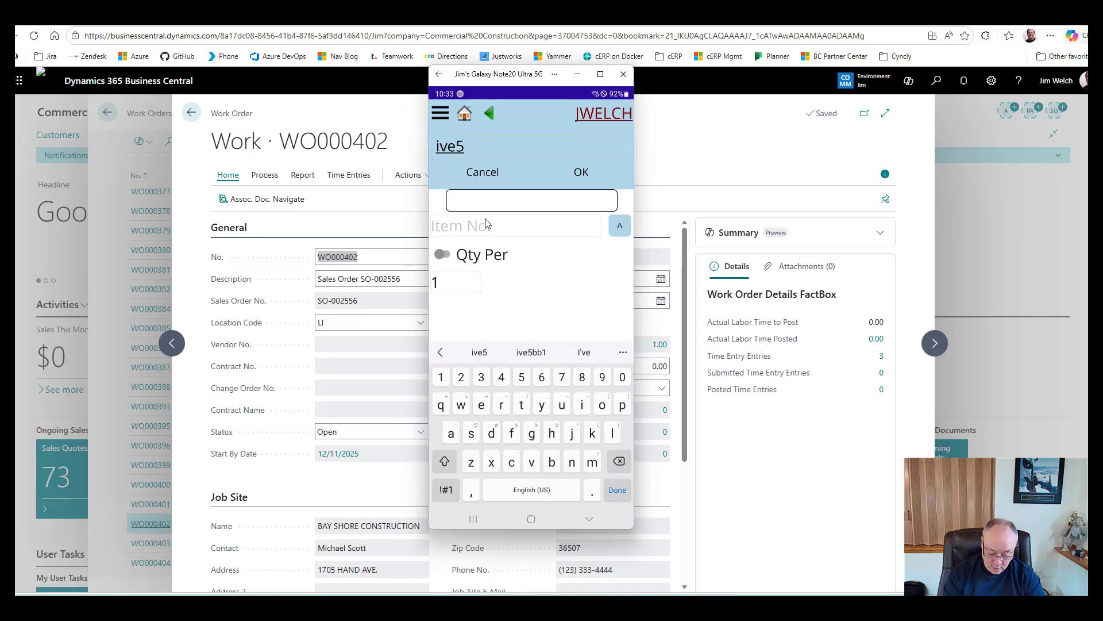
{"action": "type", "text": "b"}
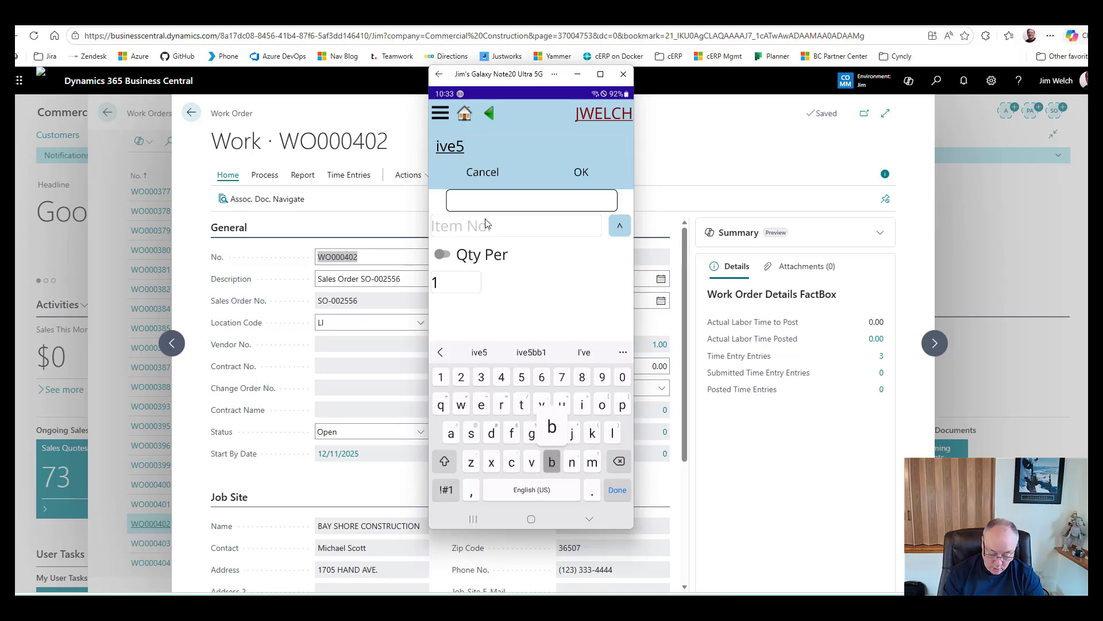
{"action": "type", "text": "b1"}
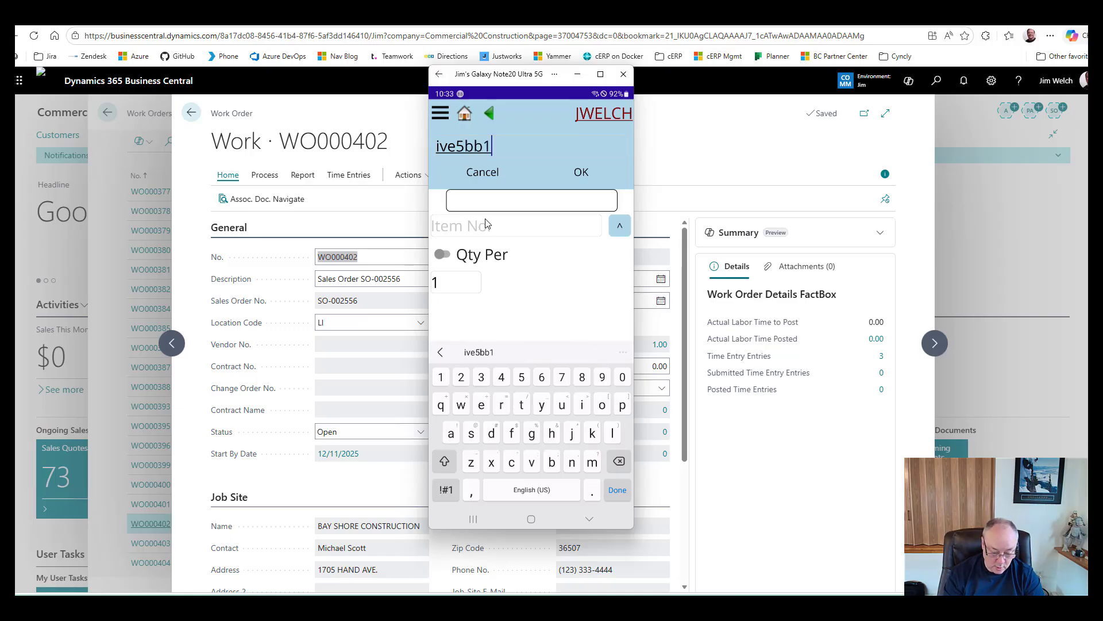
{"action": "key", "text": "Return"}
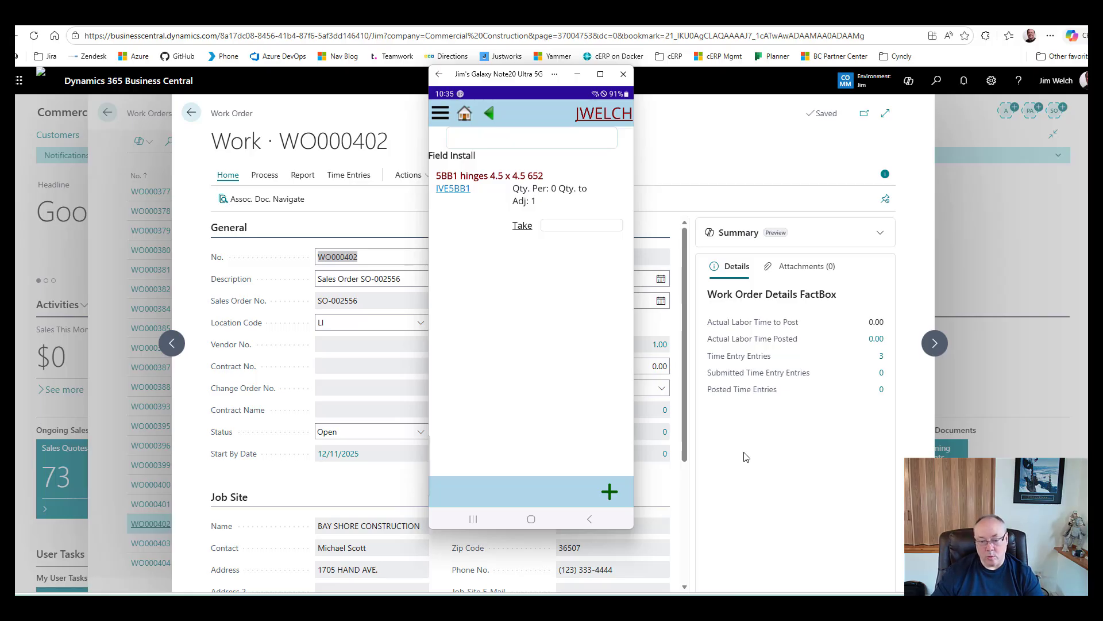
Switch back to the work order in Business Central and review all components of its Field Install line
{"action": "mouse_move", "coordinate": [555, 603]}
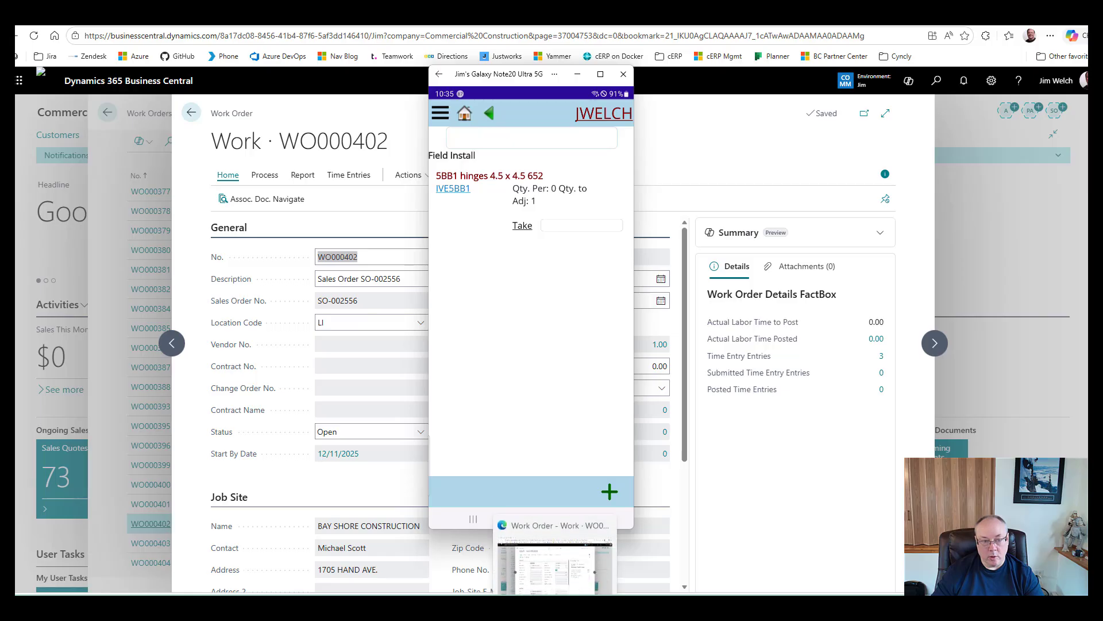
{"action": "left_click", "coordinate": [552, 568]}
{"action": "scroll", "coordinate": [666, 428], "scroll_direction": "down", "scroll_amount": 3}
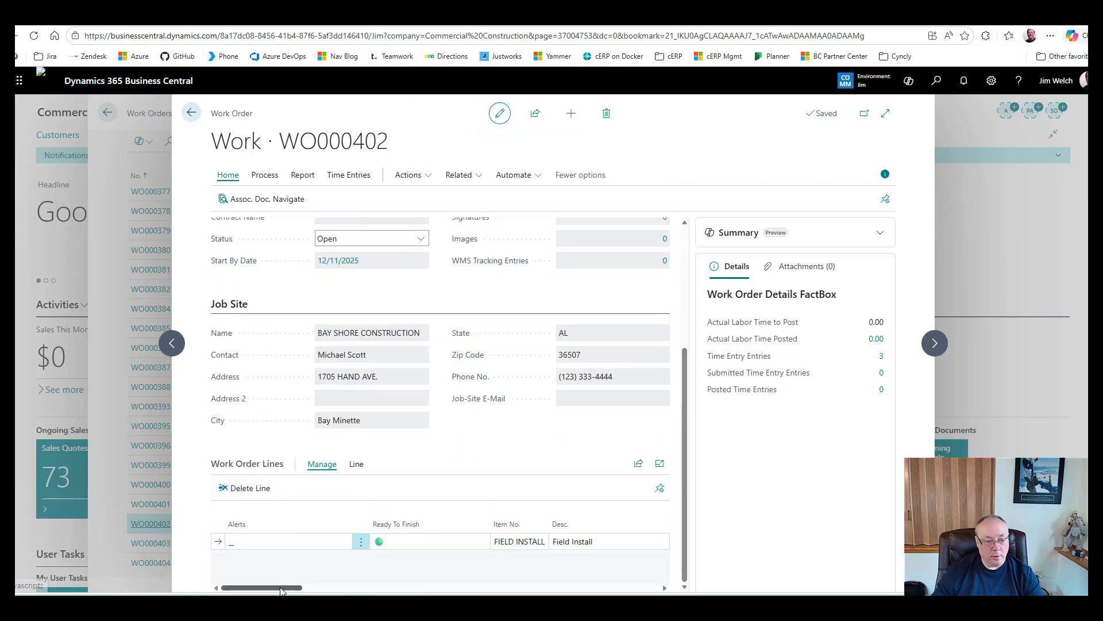
{"action": "left_click", "coordinate": [357, 464]}
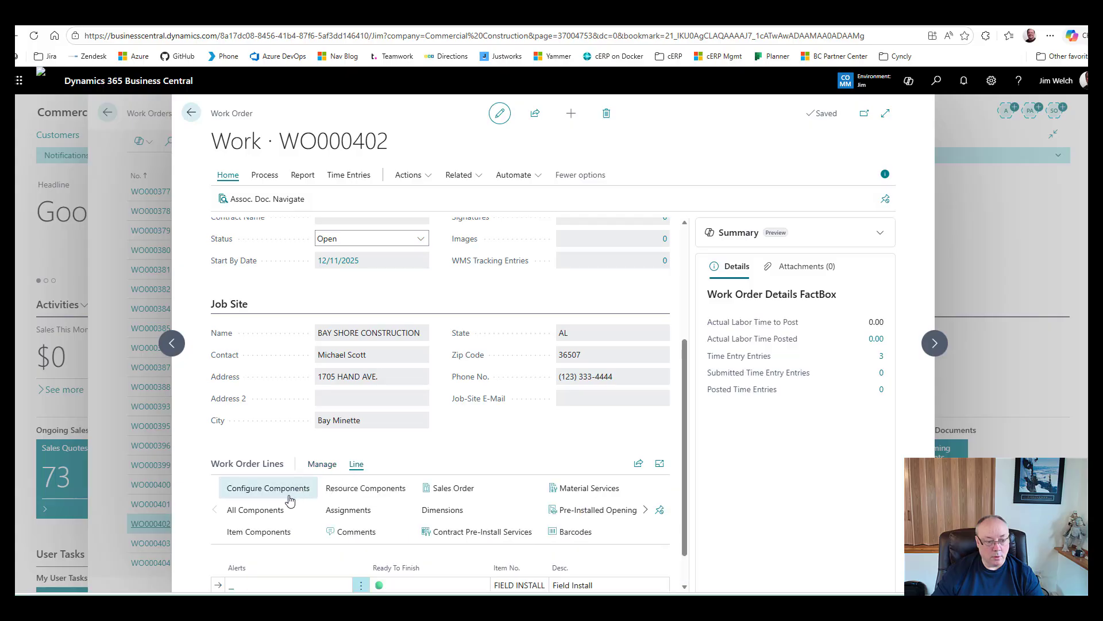
{"action": "left_click", "coordinate": [255, 514]}
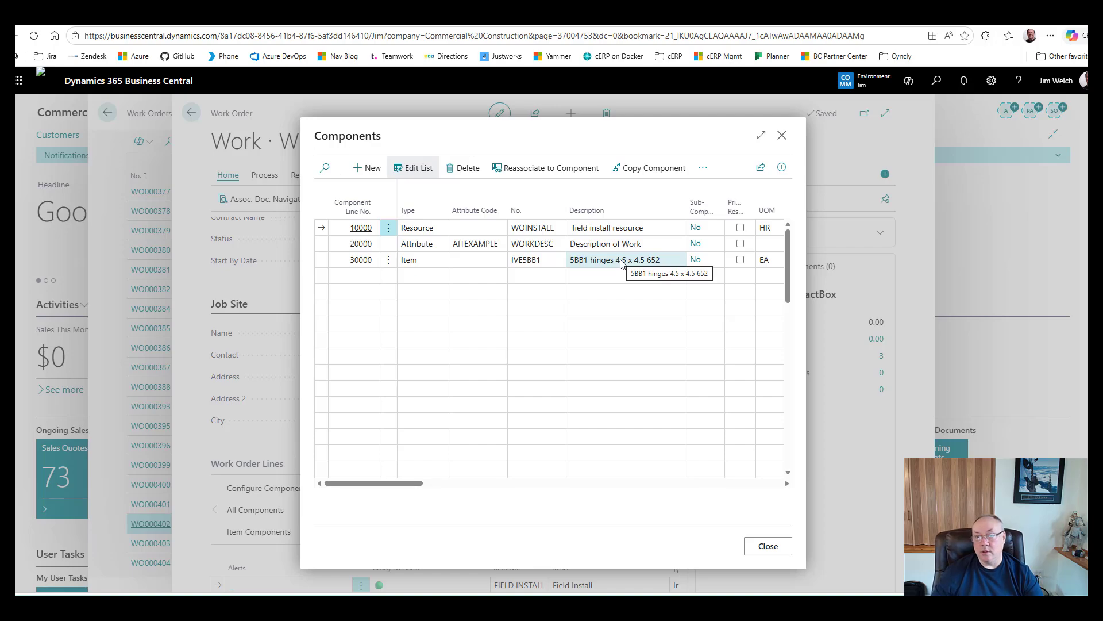
Close the component list, switch to the mobile Onsite Work app and stop the work timer on the work order
{"action": "left_click", "coordinate": [781, 546]}
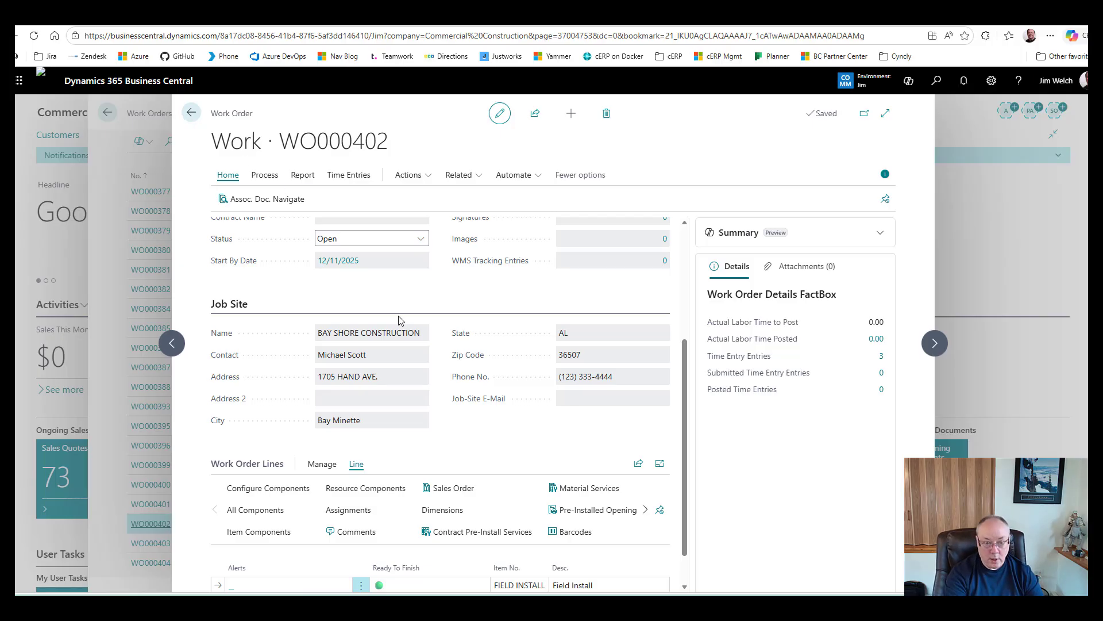
{"action": "key", "text": "alt+Tab"}
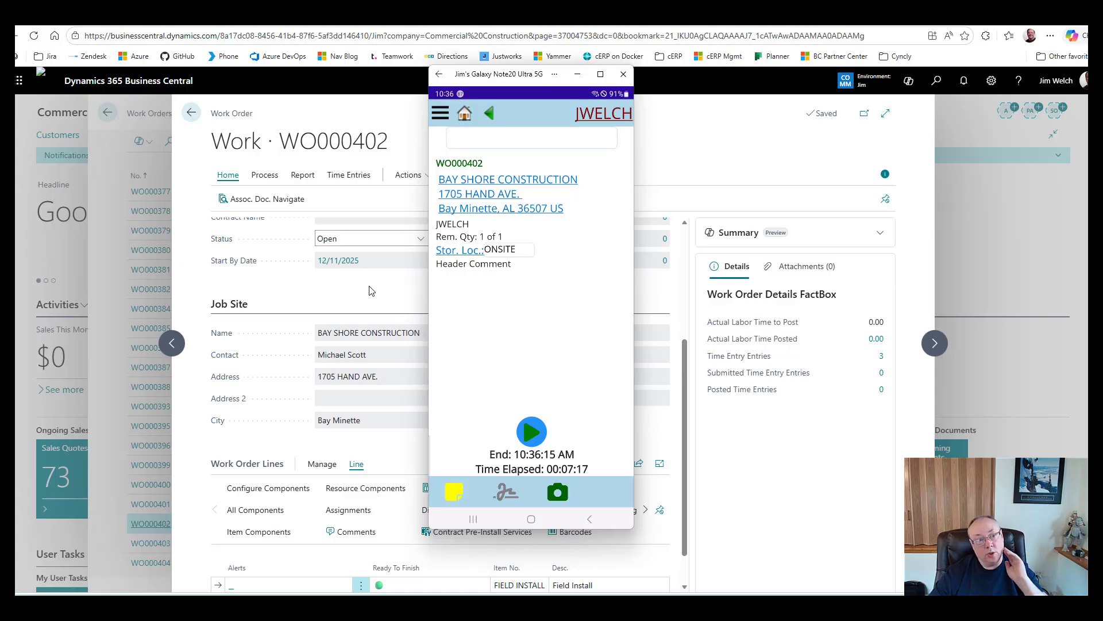
Switch to Business Central, leave the work order pages, and open the Time Entry Worksheet by searching for "time entry works"
{"action": "left_click", "coordinate": [258, 119]}
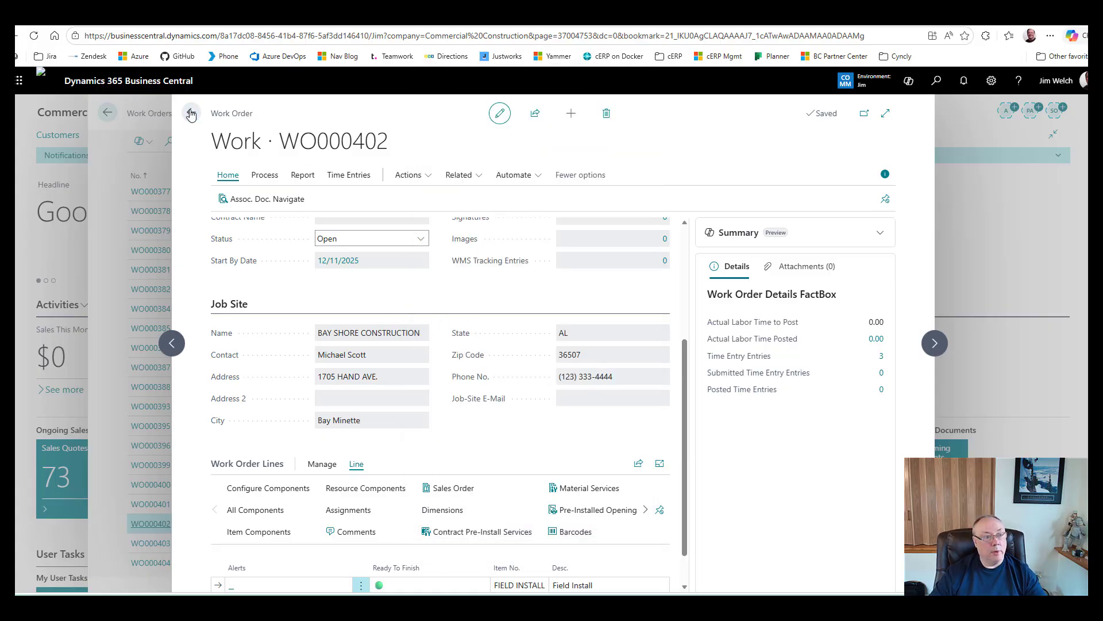
{"action": "left_click", "coordinate": [192, 112]}
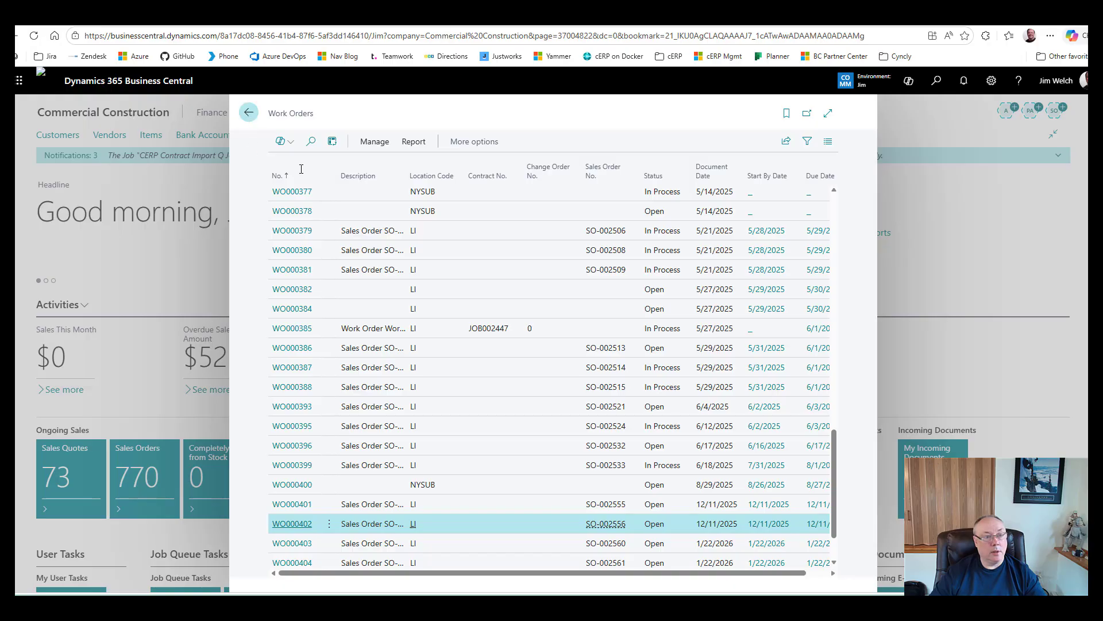
{"action": "left_click", "coordinate": [248, 113]}
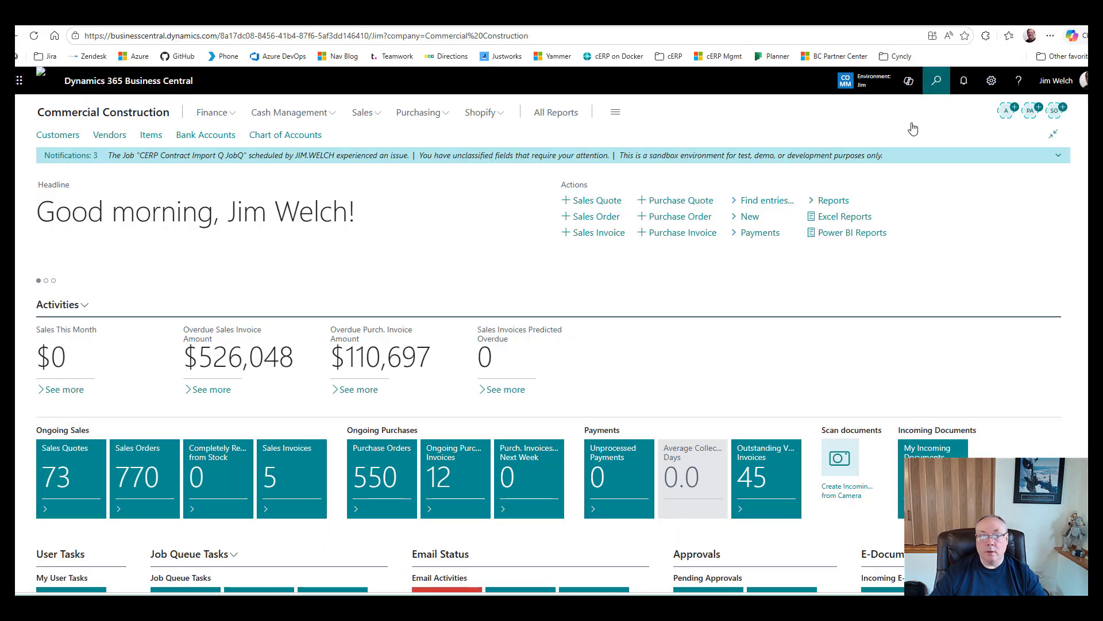
{"action": "left_click", "coordinate": [936, 80]}
{"action": "type", "text": "tim"}
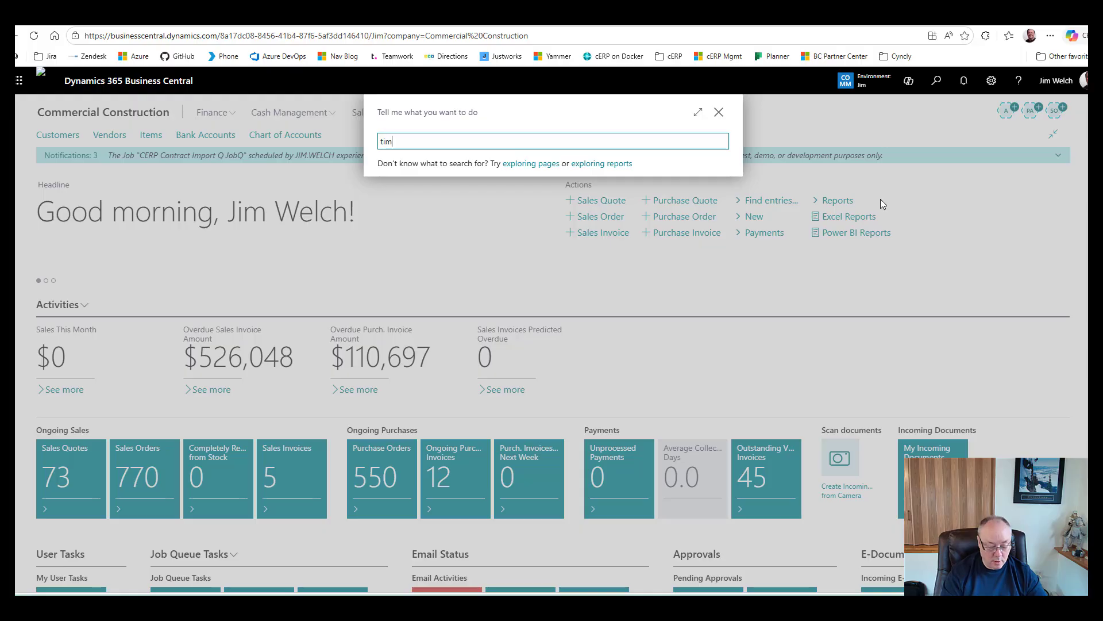
{"action": "type", "text": "e entry "}
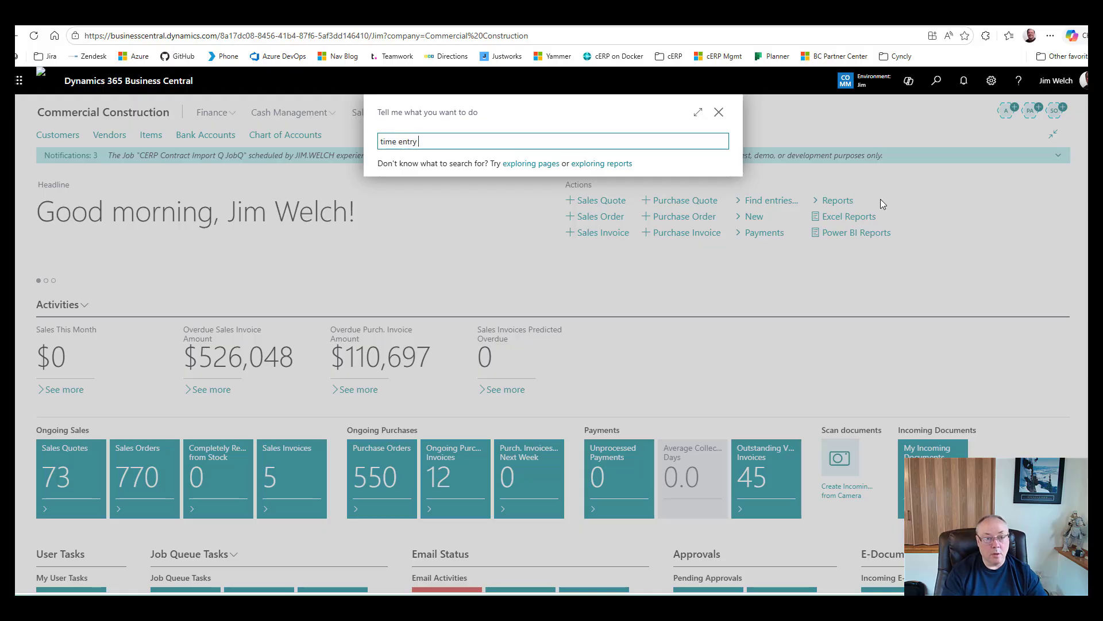
{"action": "type", "text": "works"}
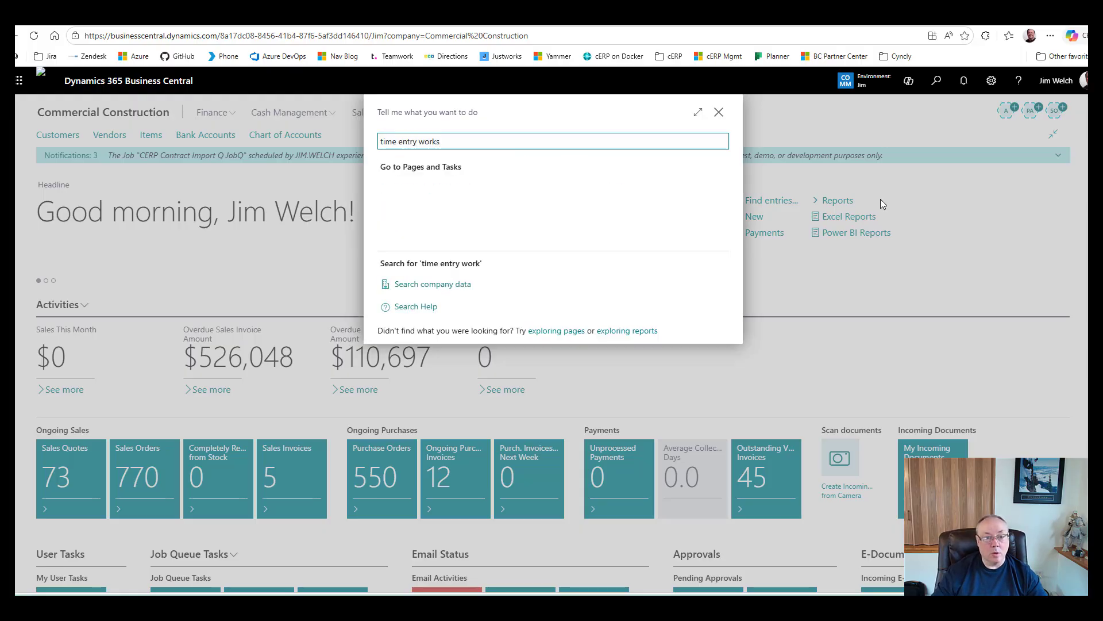
{"action": "left_click", "coordinate": [414, 190]}
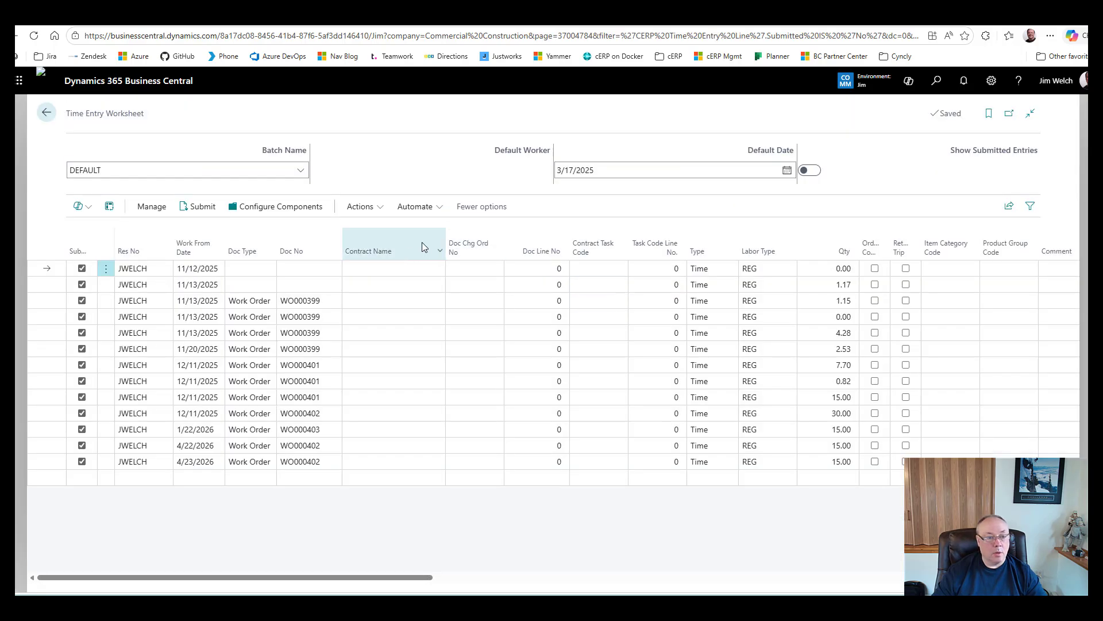
Get the scanned entries into the DEFAULT time entry batch, using the last used options and the technician's Employee ID filter
{"action": "left_click", "coordinate": [363, 212]}
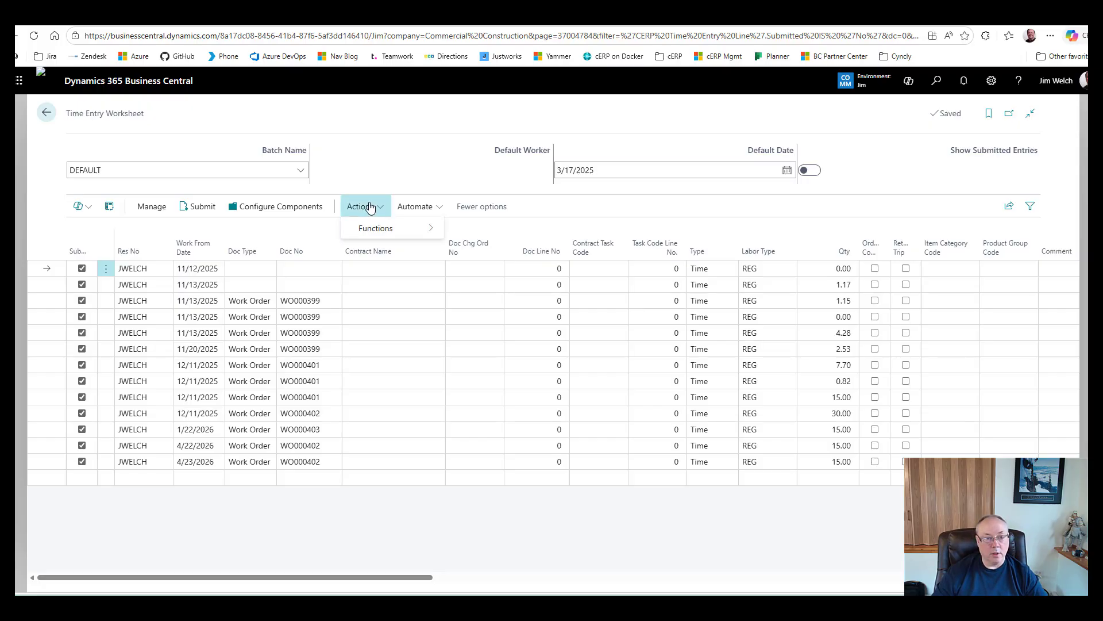
{"action": "mouse_move", "coordinate": [376, 231]}
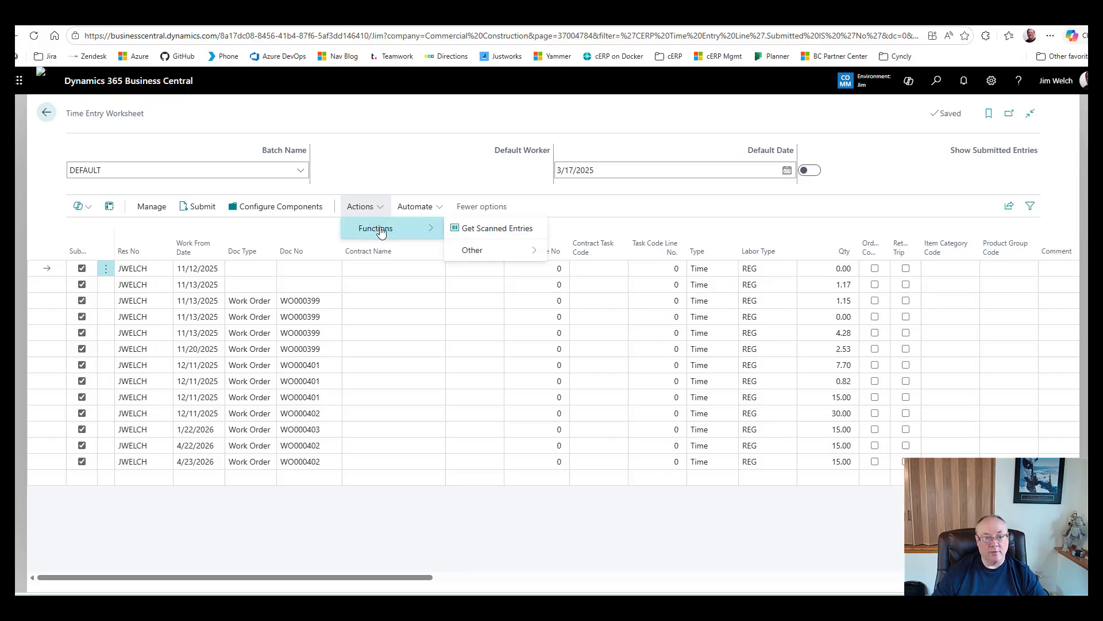
{"action": "left_click", "coordinate": [498, 228]}
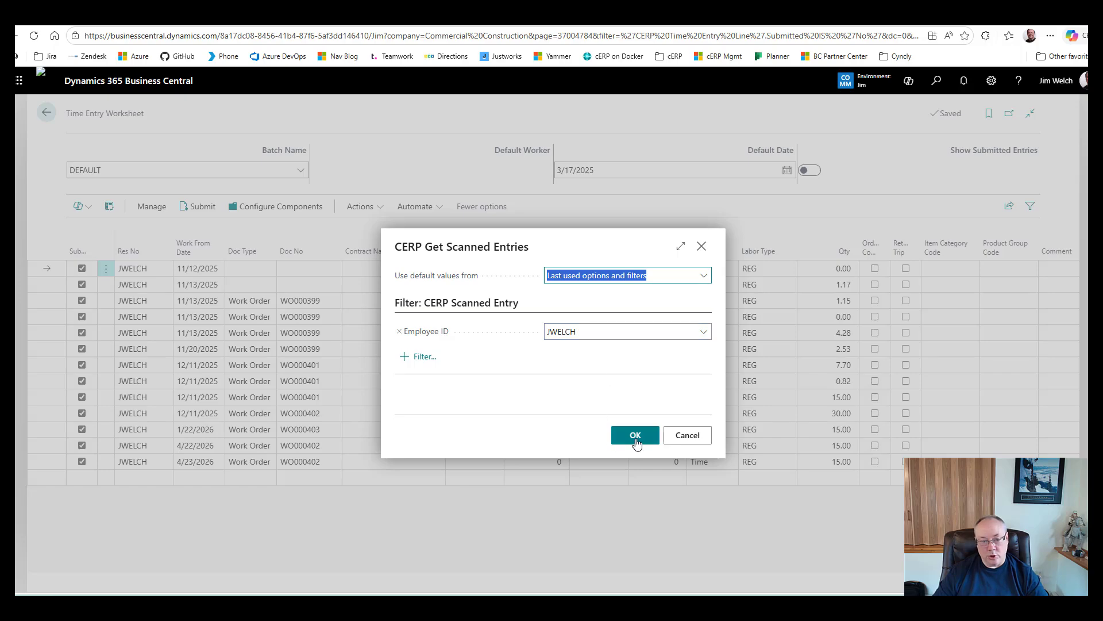
{"action": "left_click", "coordinate": [637, 436]}
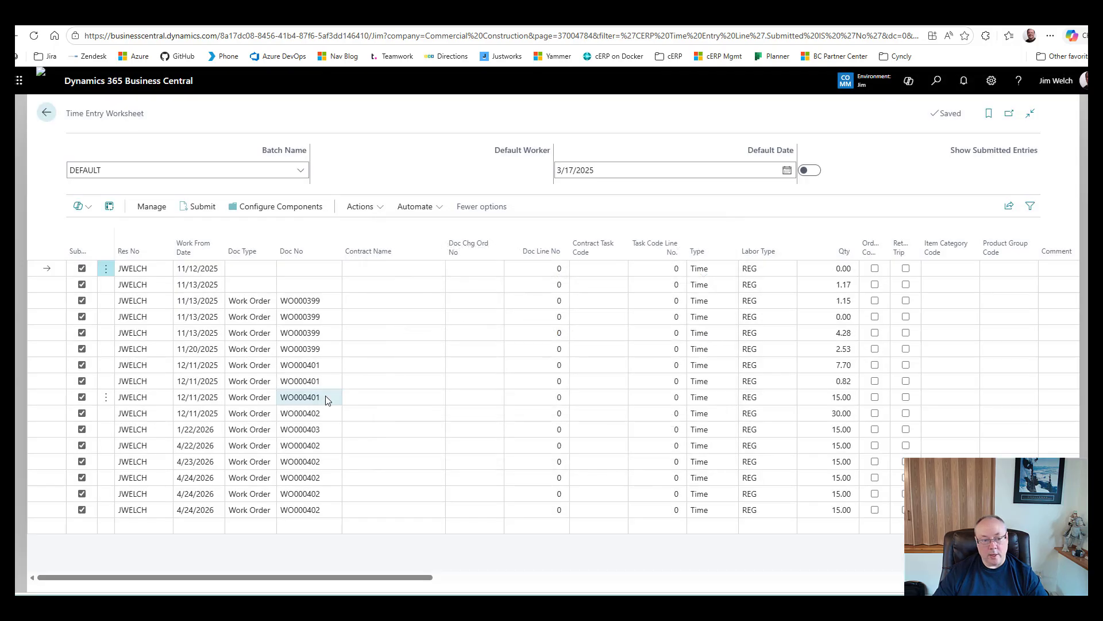
Inspect the last time entry line for WO000402 and its Scan In record in the scanned entries, then return to the worksheet
{"action": "left_click", "coordinate": [295, 511]}
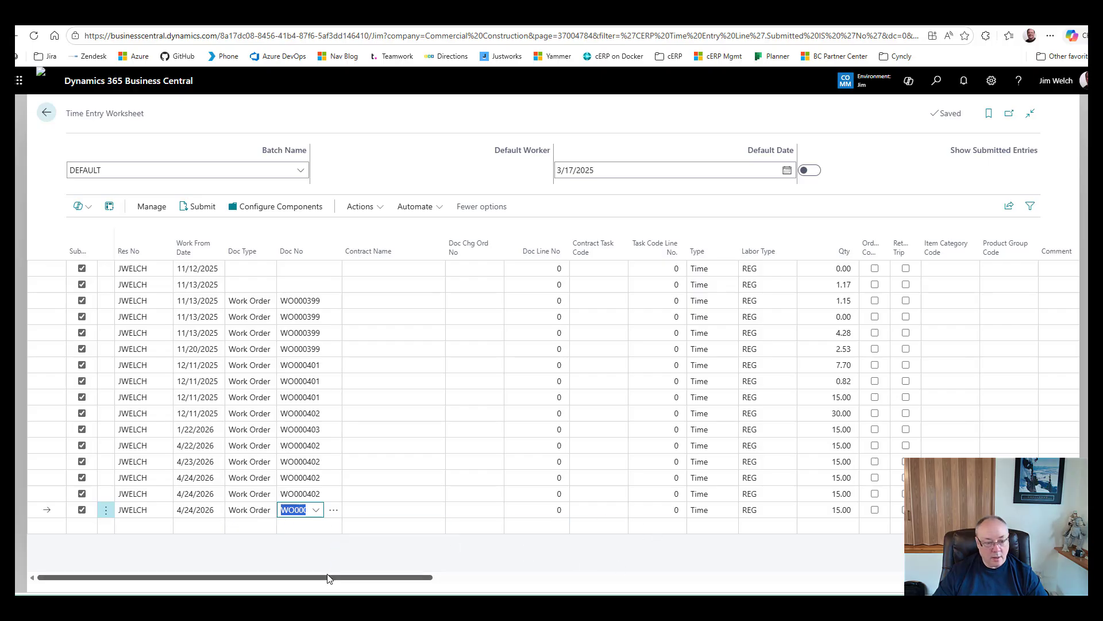
{"action": "left_click_drag", "start_coordinate": [325, 579], "coordinate": [224, 570]}
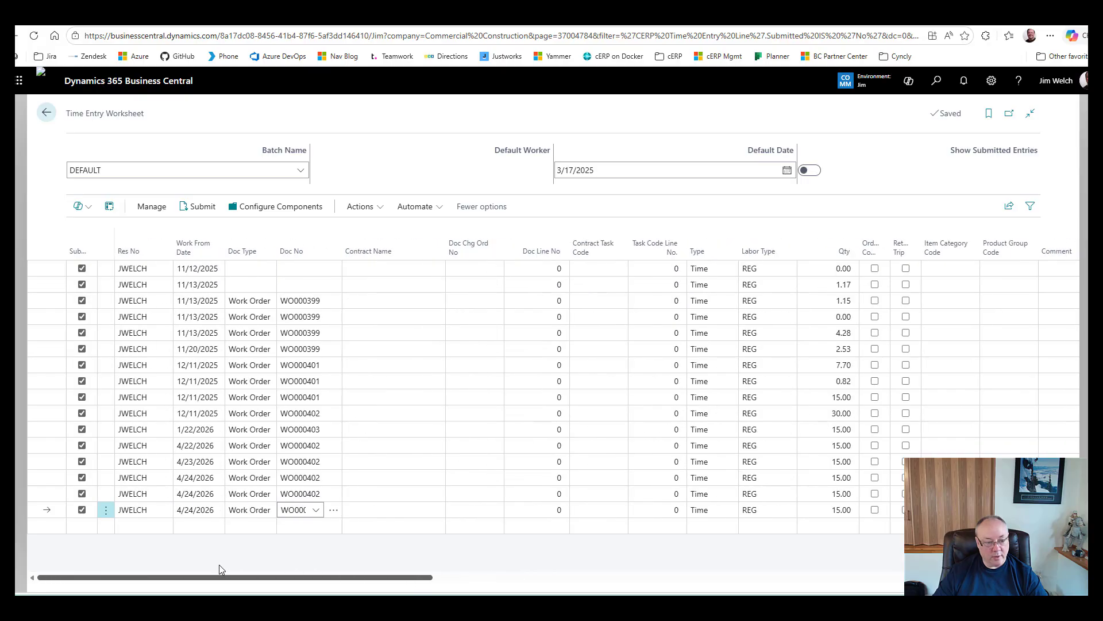
{"action": "left_click", "coordinate": [374, 513]}
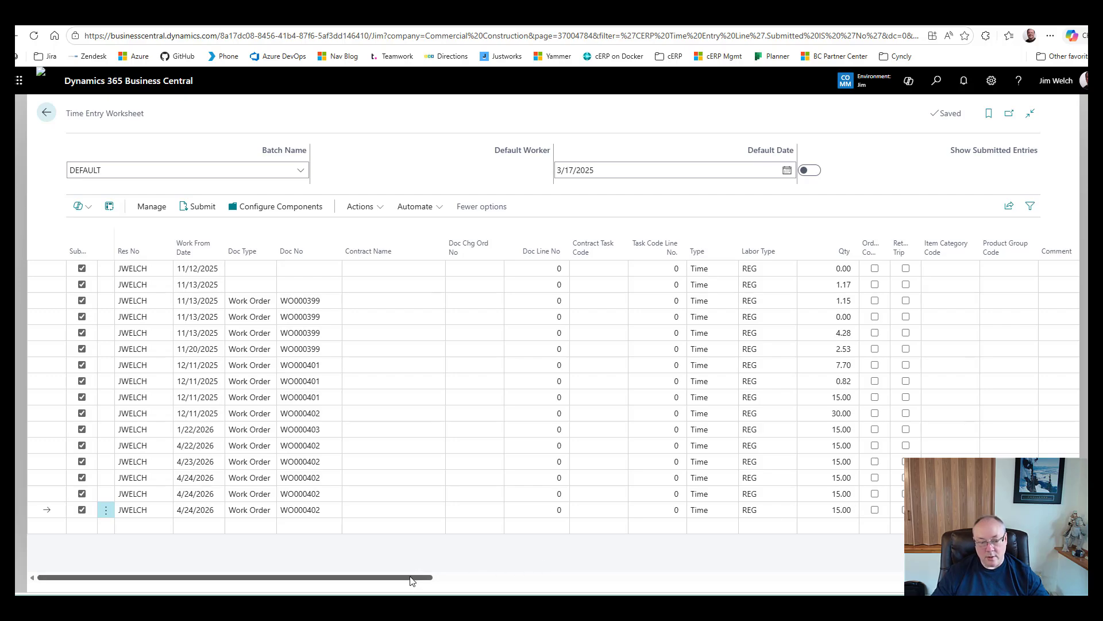
{"action": "left_click_drag", "start_coordinate": [418, 579], "coordinate": [1059, 577]}
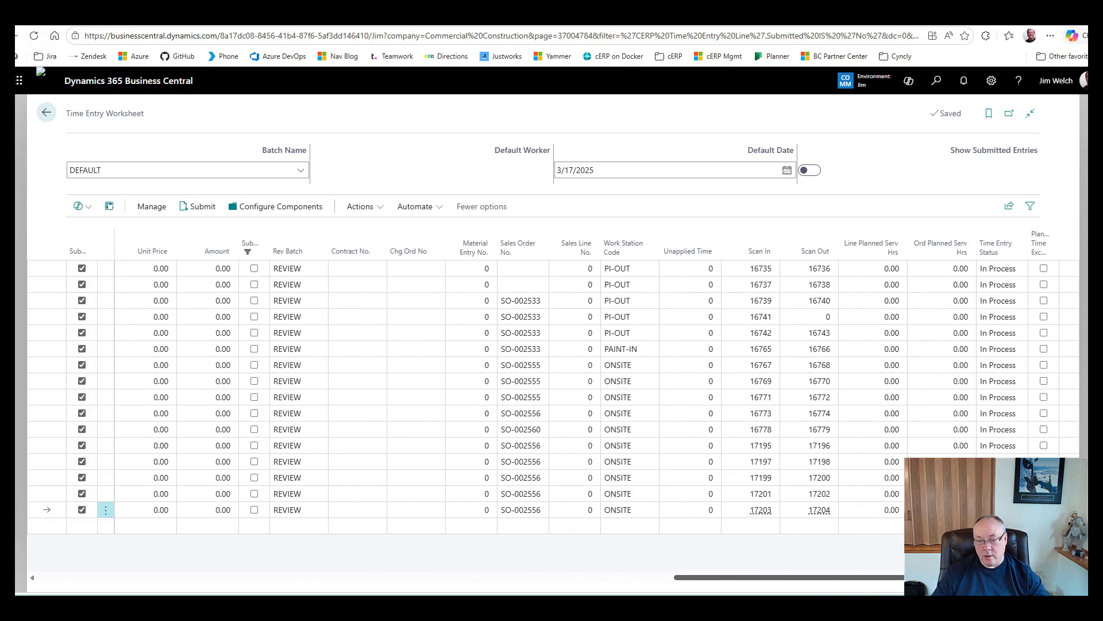
{"action": "left_click", "coordinate": [766, 510]}
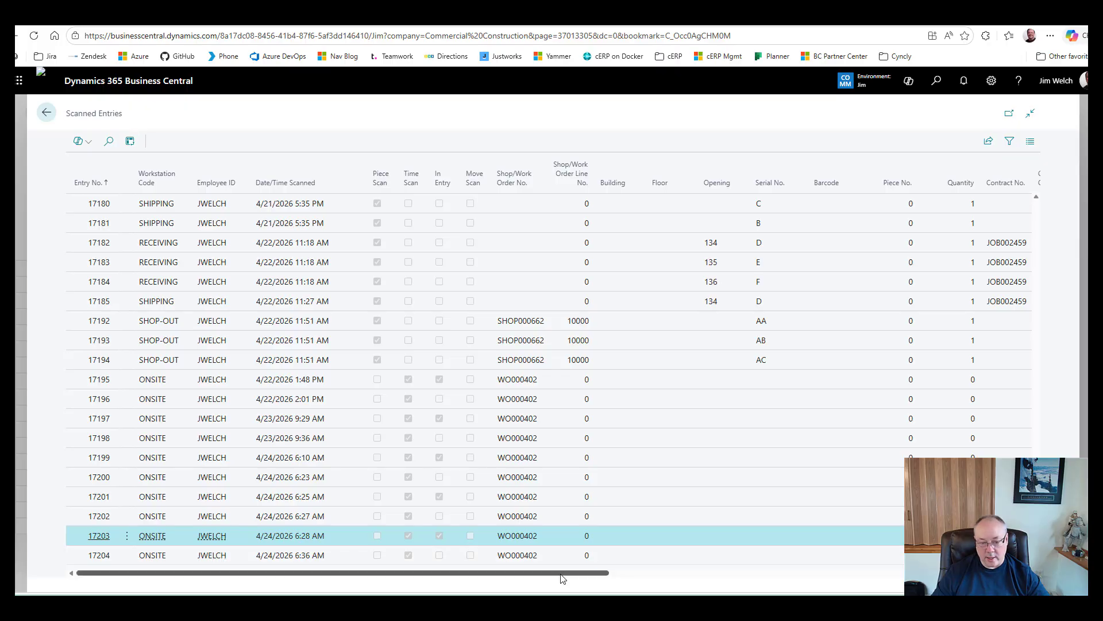
{"action": "left_click_drag", "start_coordinate": [563, 574], "coordinate": [333, 586]}
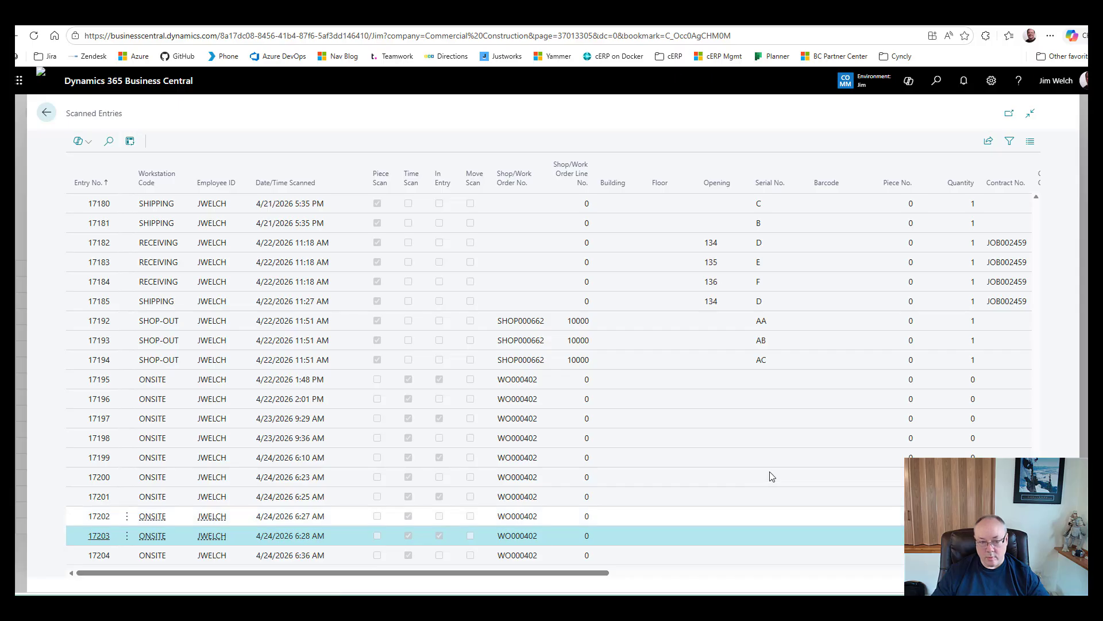
{"action": "left_click", "coordinate": [45, 114]}
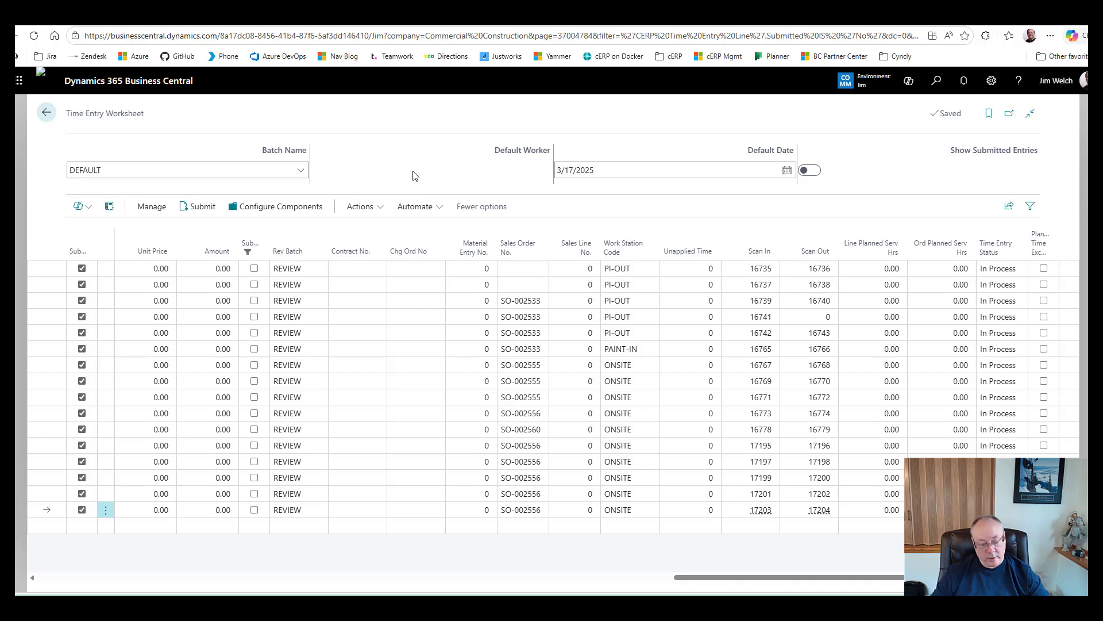
Switch to the mobile app and enable the Work Offline option
{"action": "key", "text": "alt+Tab"}
{"action": "left_click", "coordinate": [415, 175]}
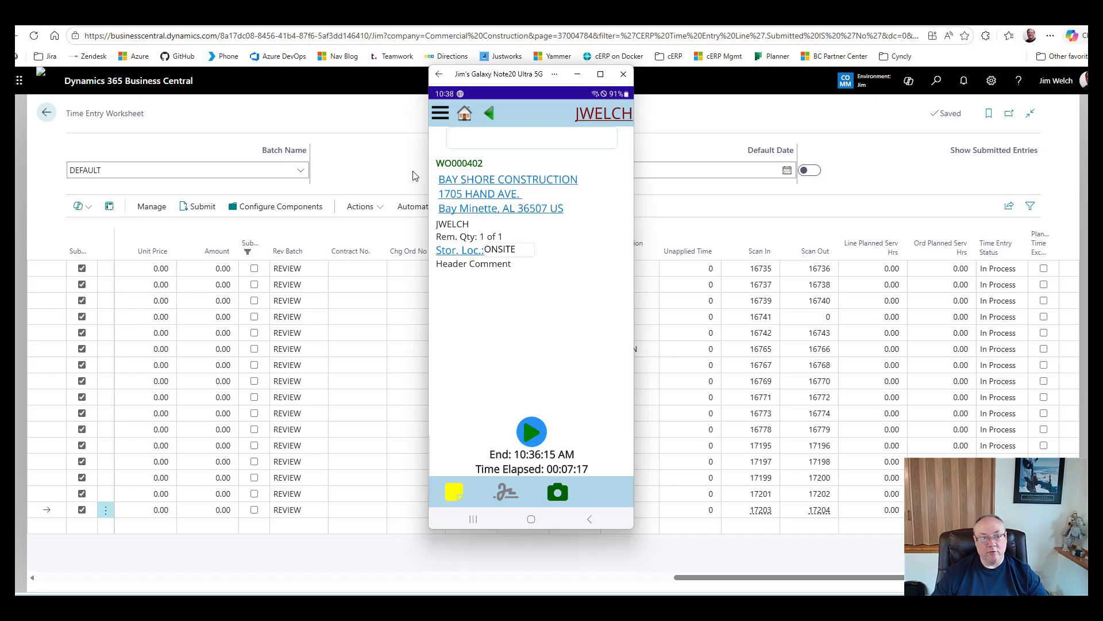
{"action": "left_click", "coordinate": [441, 113]}
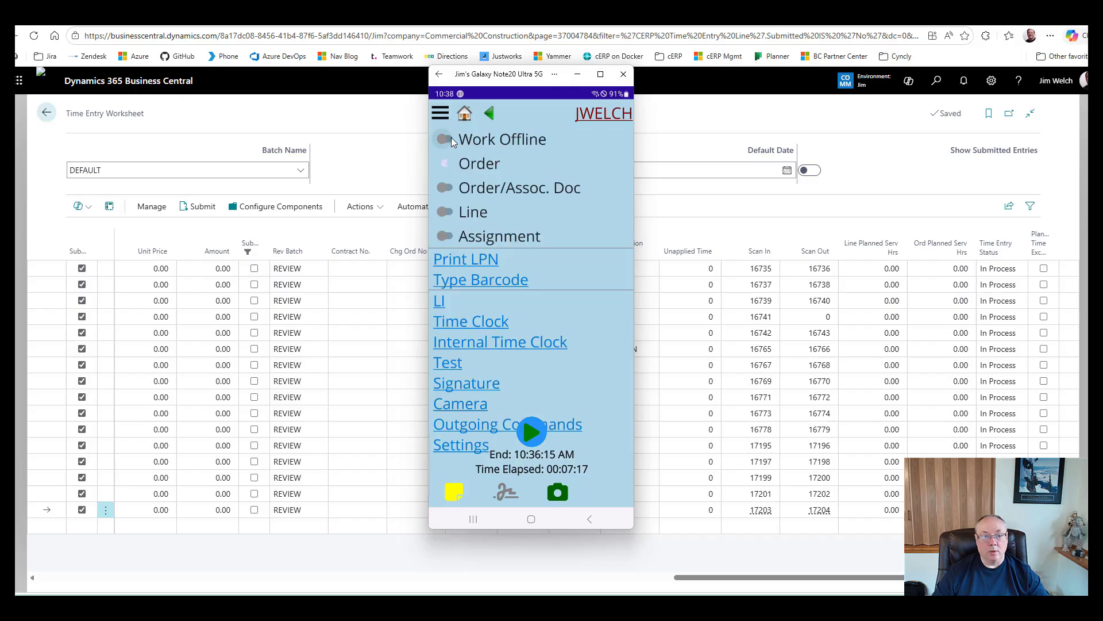
{"action": "left_click", "coordinate": [451, 138]}
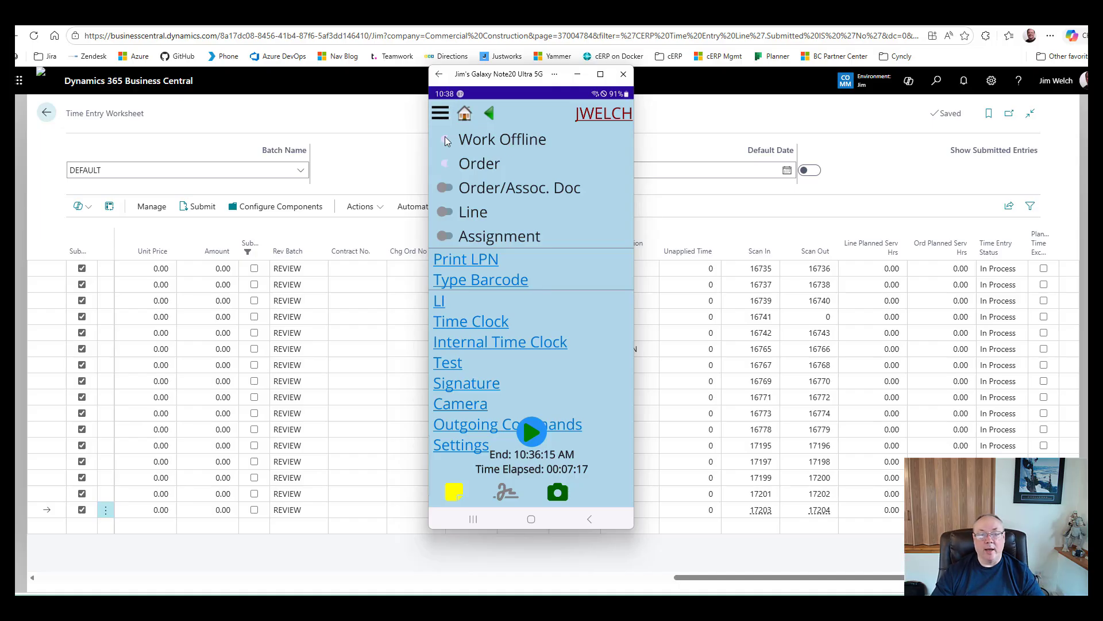
Search the Onsite Work orders from the locally stored data and open work order WO000402
{"action": "left_click", "coordinate": [465, 120]}
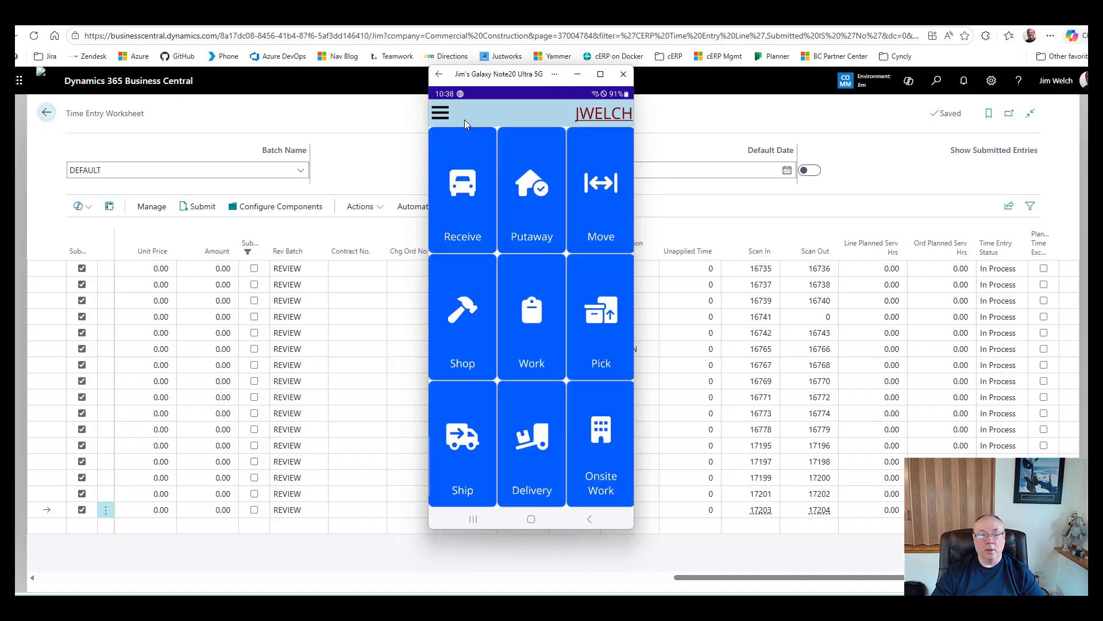
{"action": "left_click", "coordinate": [604, 439]}
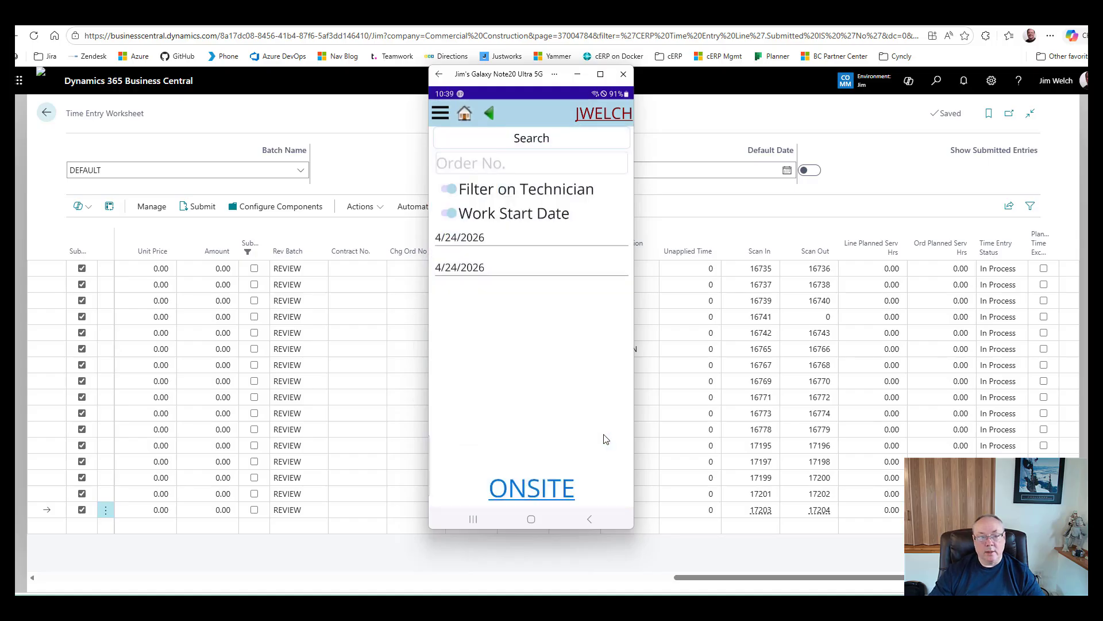
{"action": "left_click", "coordinate": [540, 144]}
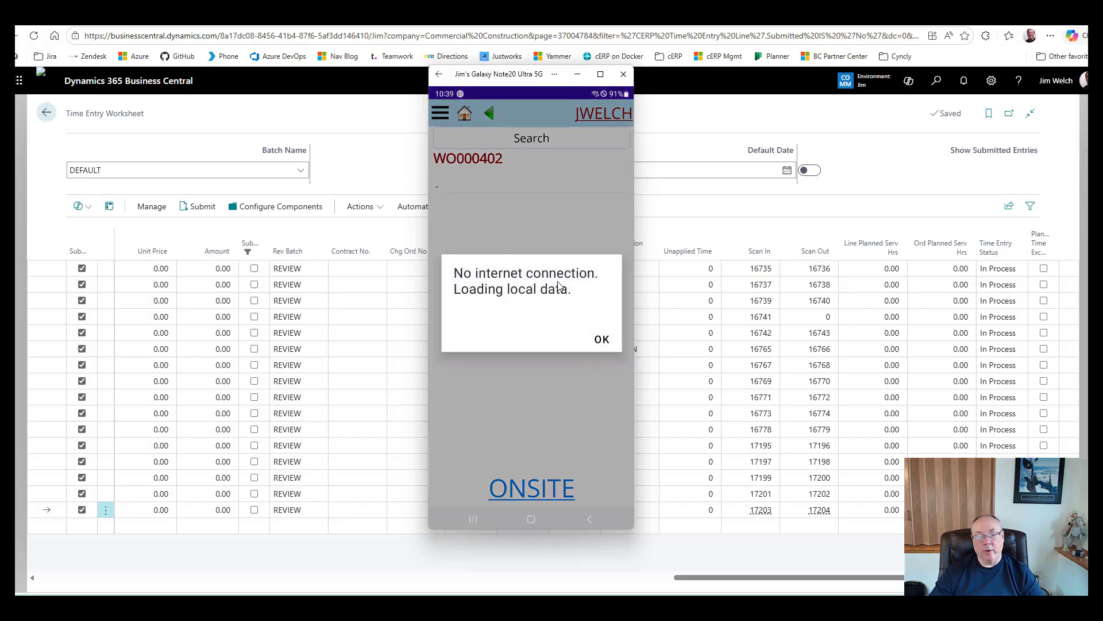
{"action": "left_click", "coordinate": [602, 340]}
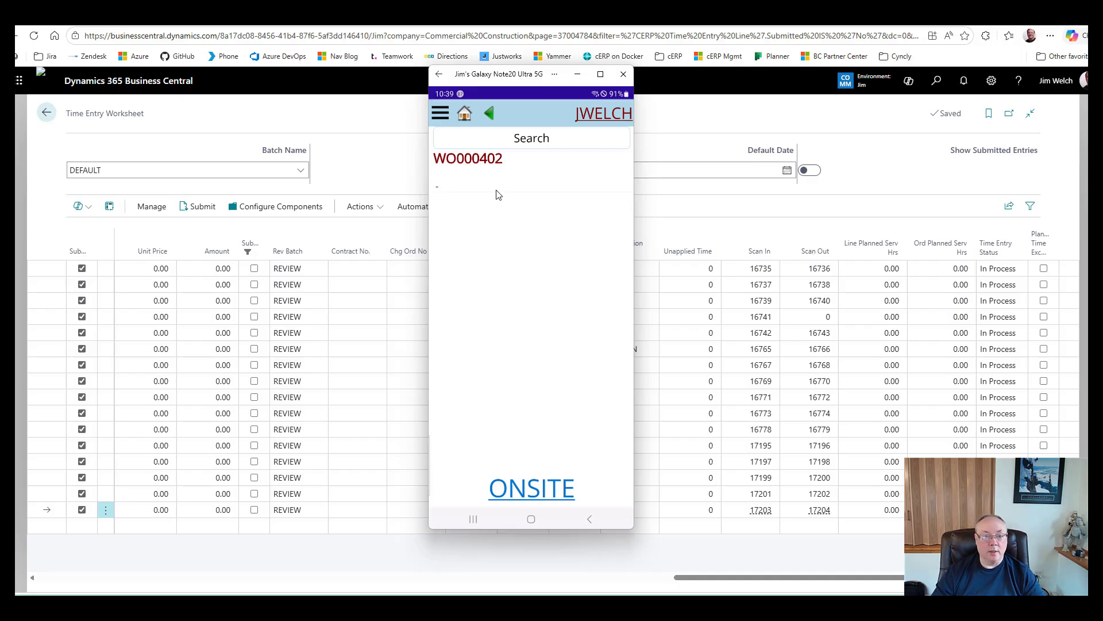
{"action": "left_click", "coordinate": [507, 176]}
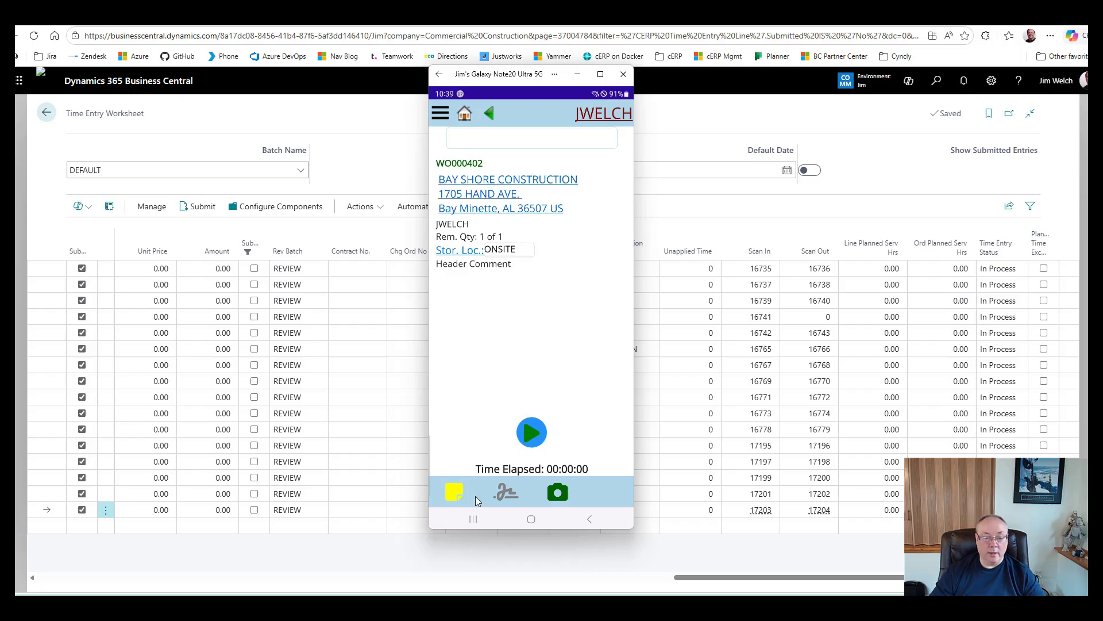
Capture a handwritten signature on the work order, enter the signer's name, and accept it
{"action": "left_click", "coordinate": [509, 495]}
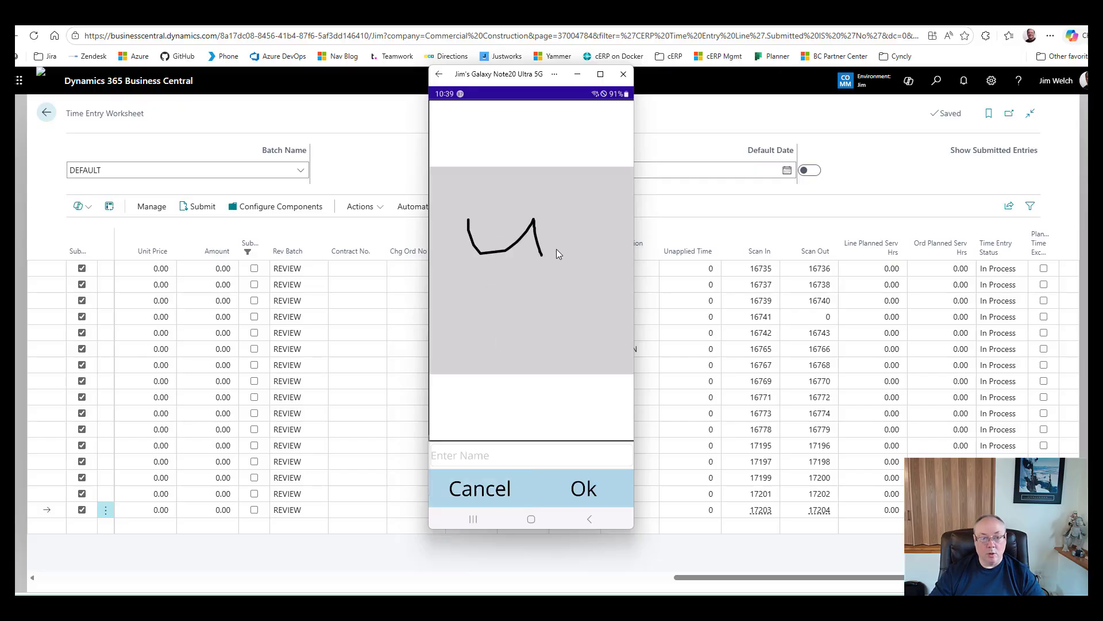
{"action": "left_click", "coordinate": [499, 457]}
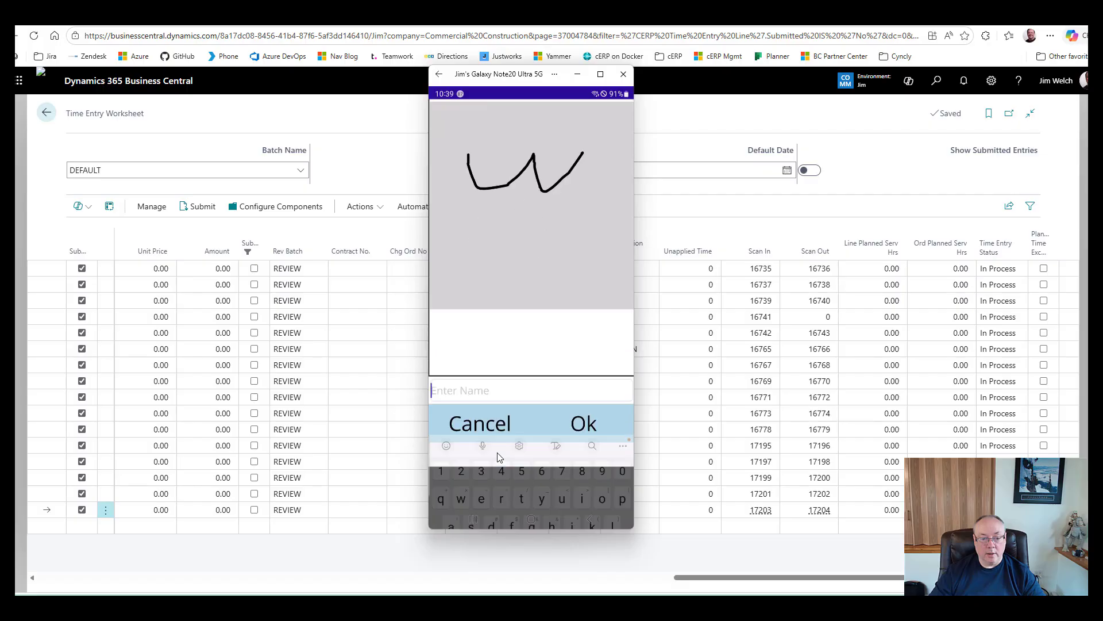
{"action": "type", "text": "wave"}
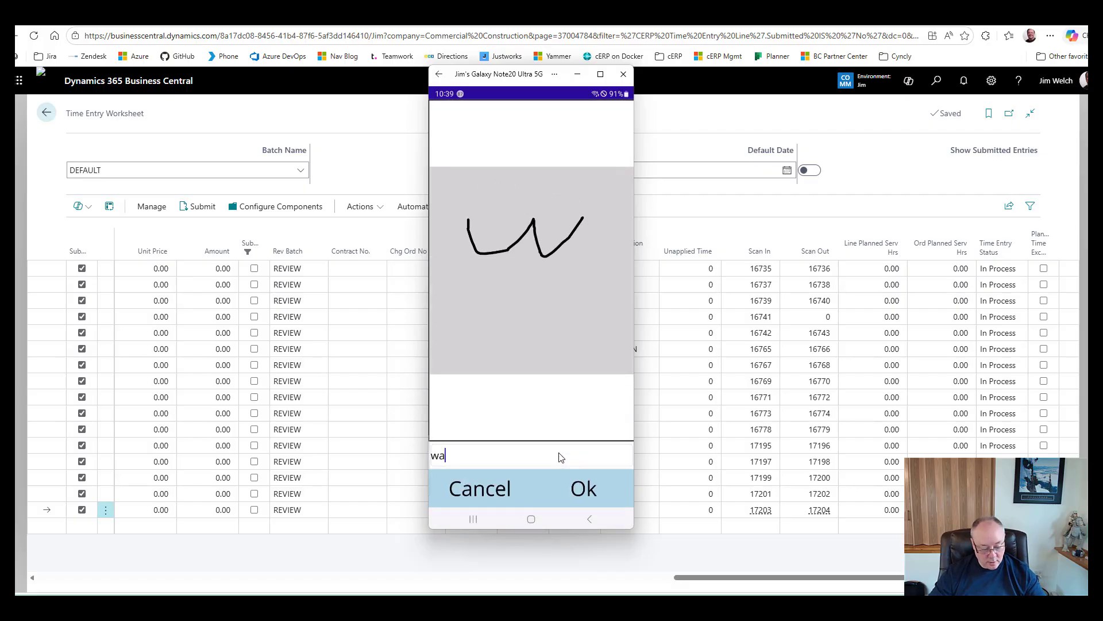
{"action": "left_click", "coordinate": [584, 488]}
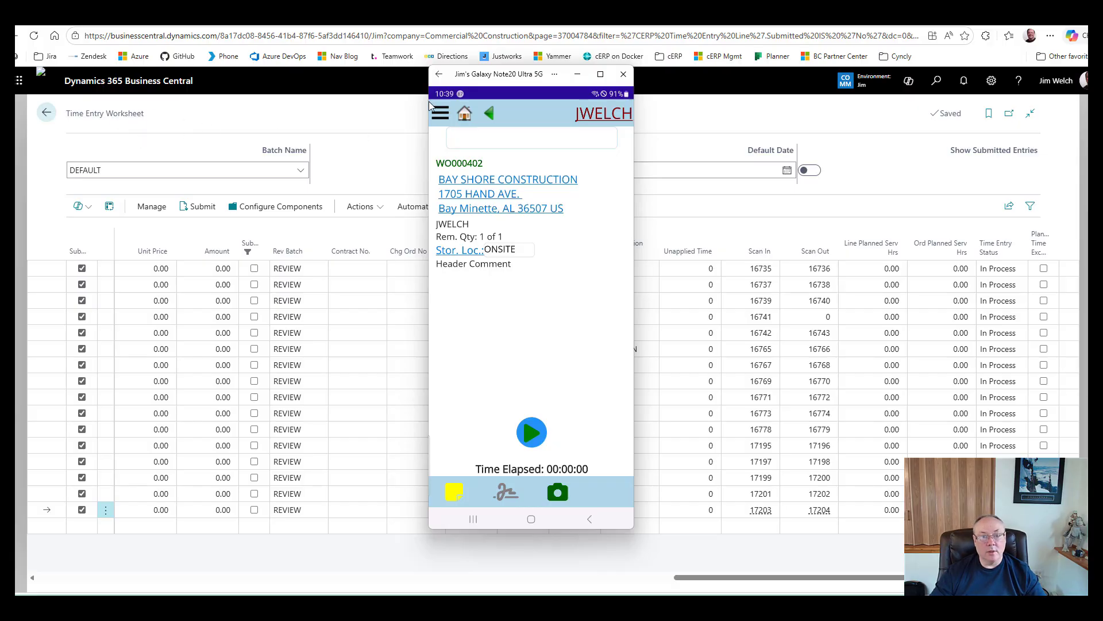
Switch to Business Central, leave the Time Entry Worksheet, and search for the Work Orders list to open it
{"action": "left_click", "coordinate": [287, 112]}
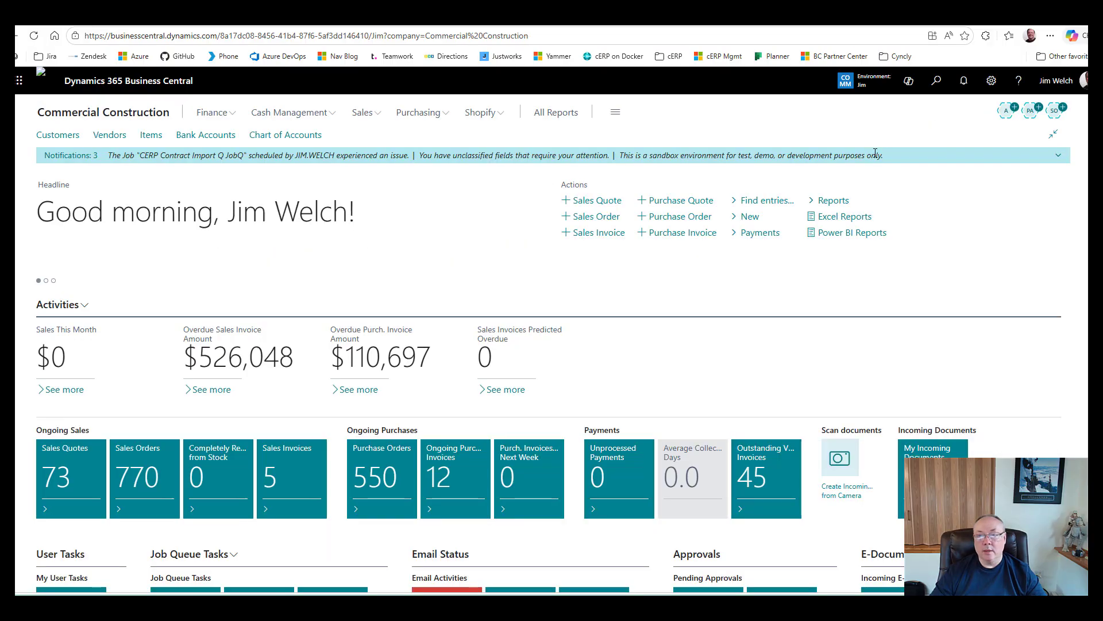
{"action": "left_click", "coordinate": [936, 81]}
{"action": "type", "text": "w"}
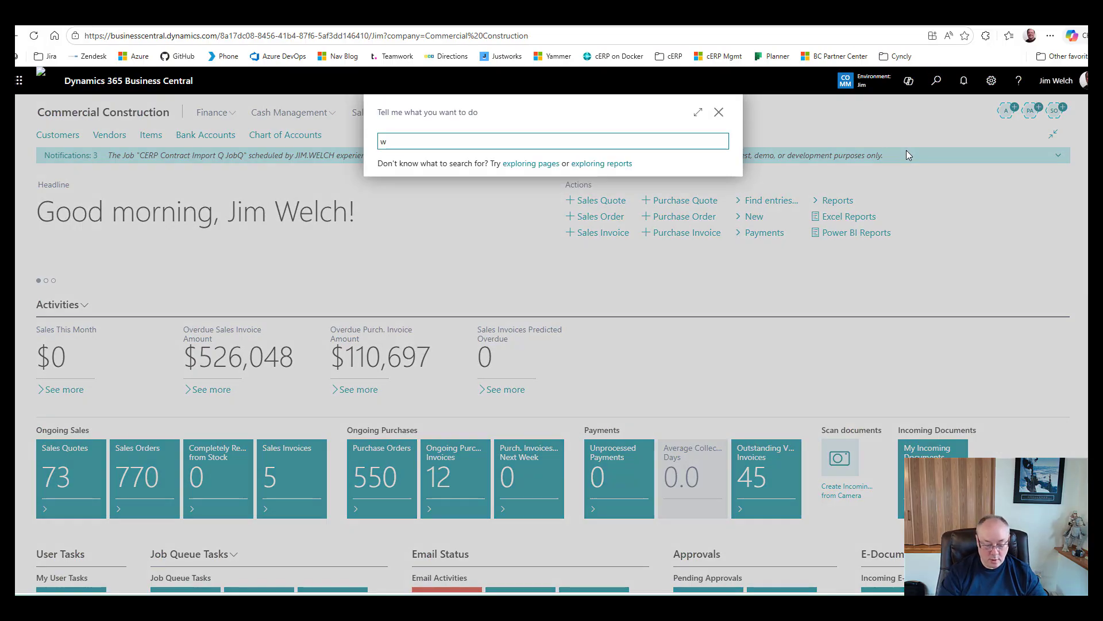
{"action": "type", "text": "ork order"}
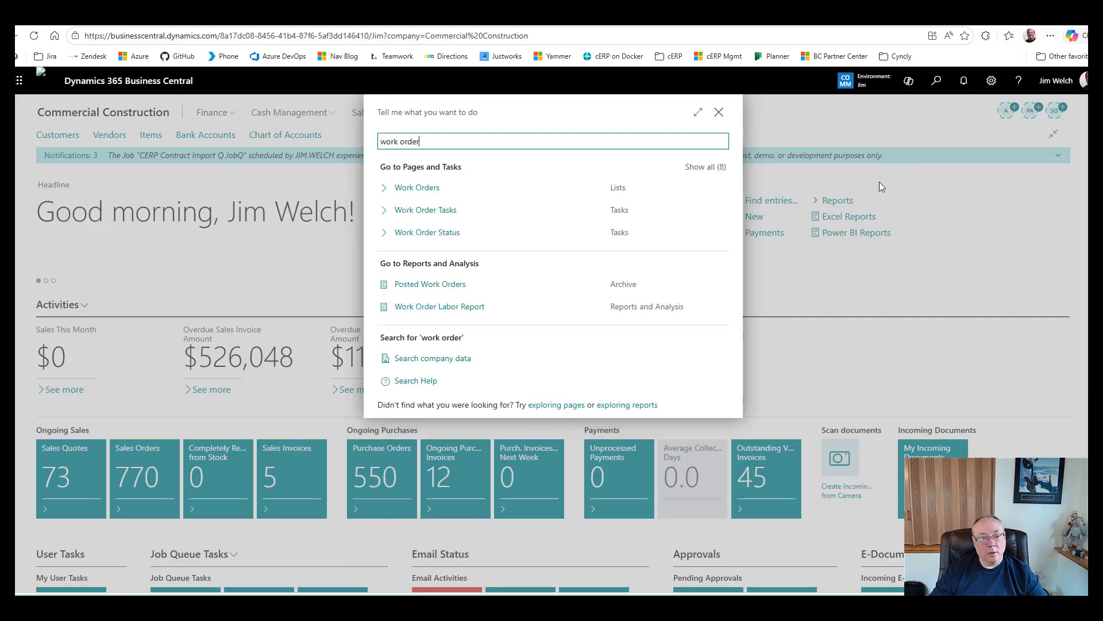
{"action": "left_click", "coordinate": [413, 187]}
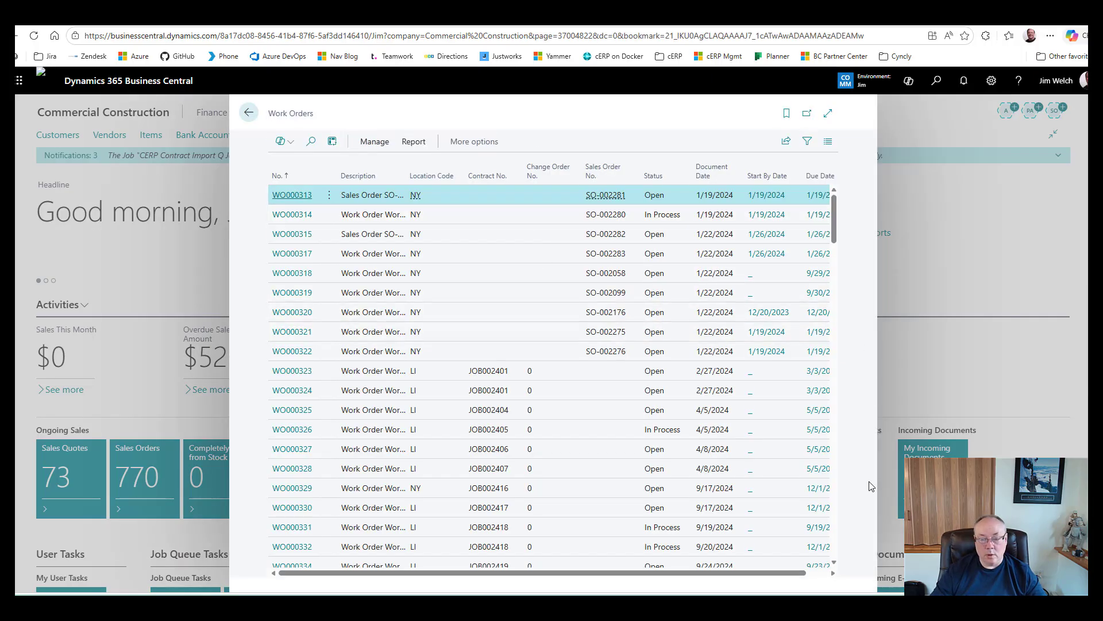
Search the Work Orders list for 402 and open work order WO000402
{"action": "left_click", "coordinate": [307, 142]}
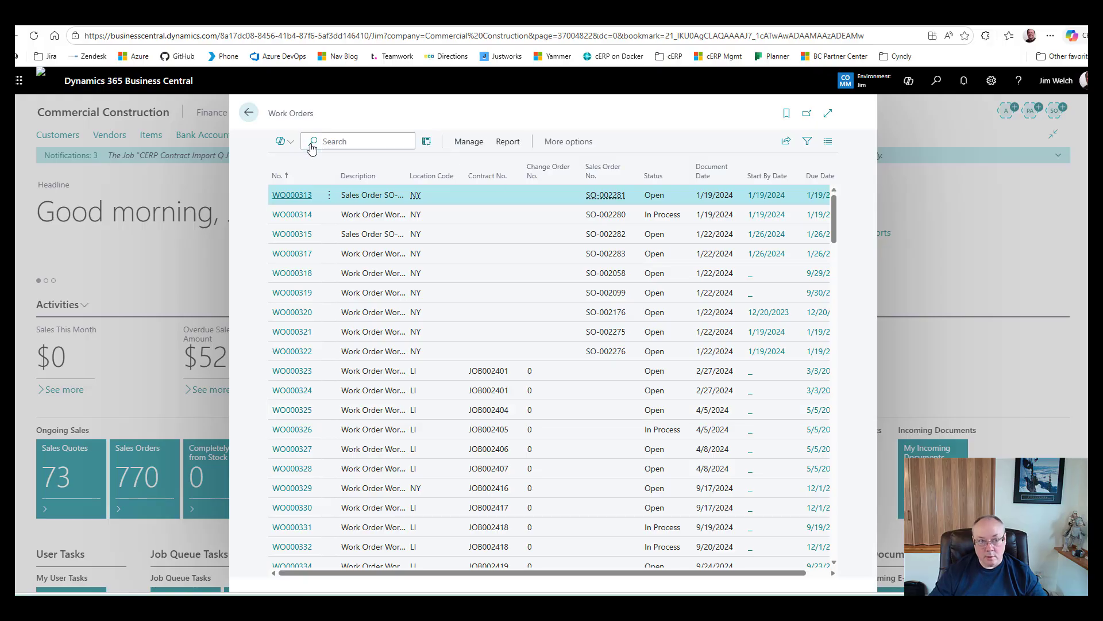
{"action": "type", "text": "402"}
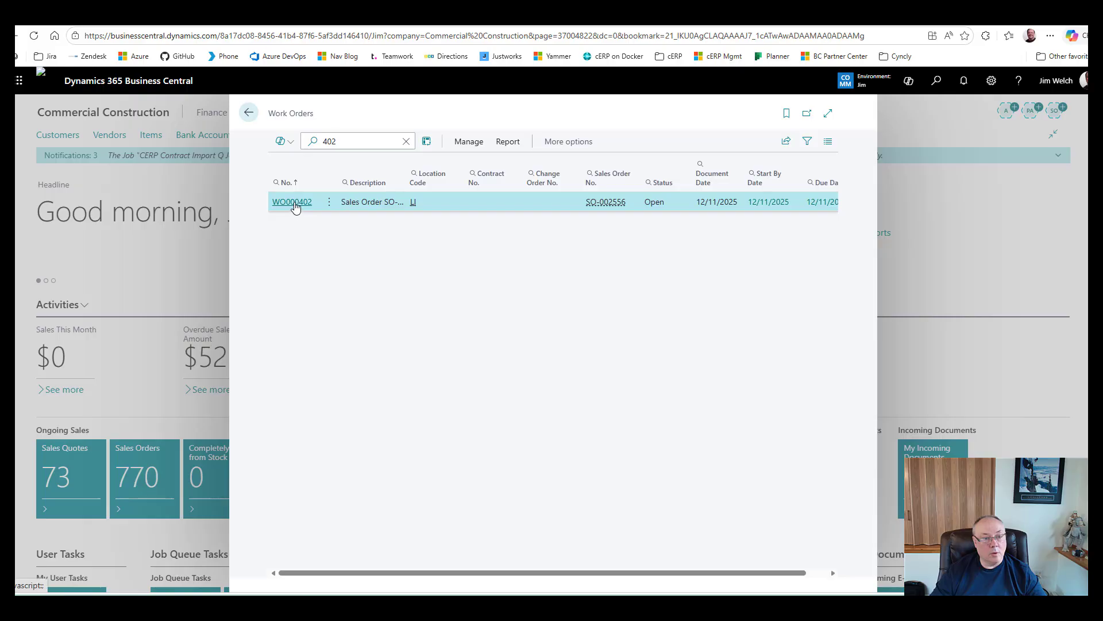
{"action": "left_click", "coordinate": [292, 202]}
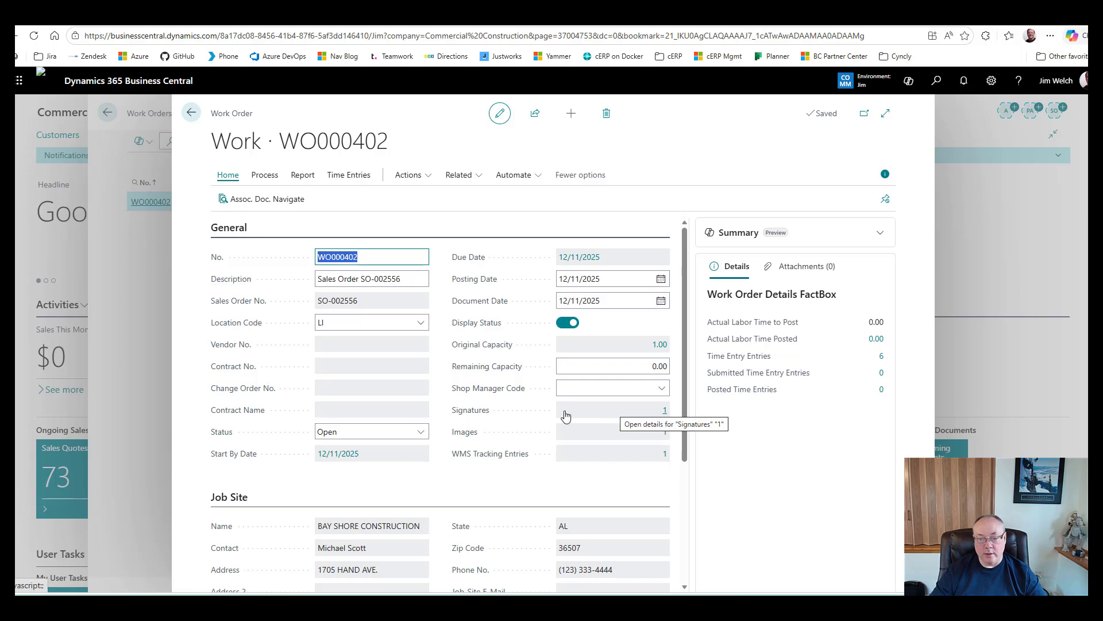
Review the image and the signature stored on work order WO000402, returning to the work order card
{"action": "left_click", "coordinate": [463, 434]}
{"action": "left_click", "coordinate": [669, 439]}
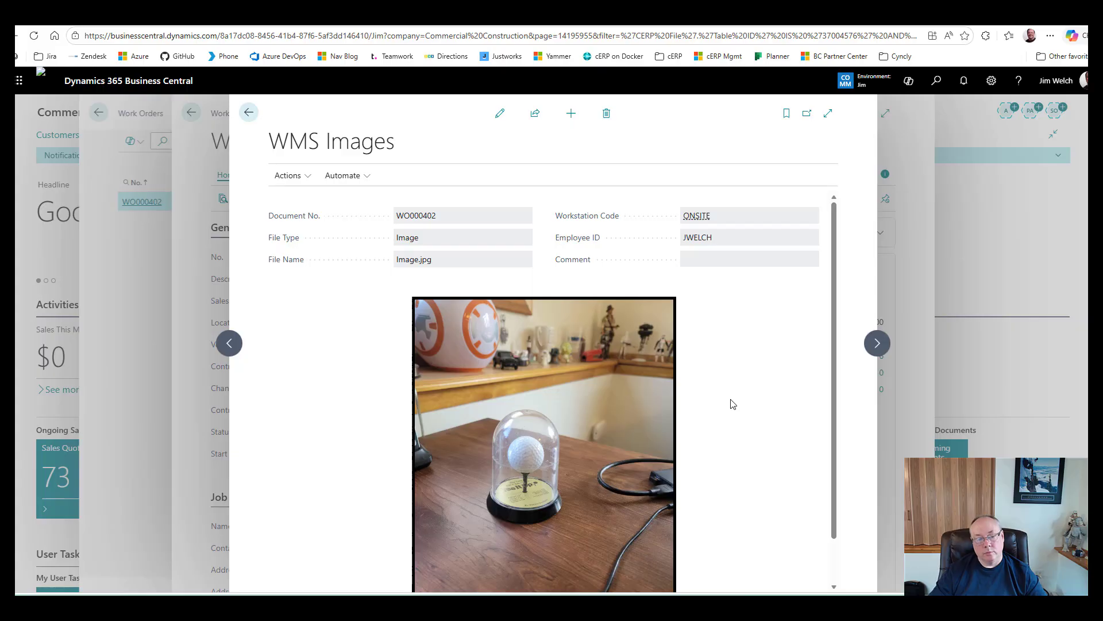
{"action": "left_click", "coordinate": [249, 112]}
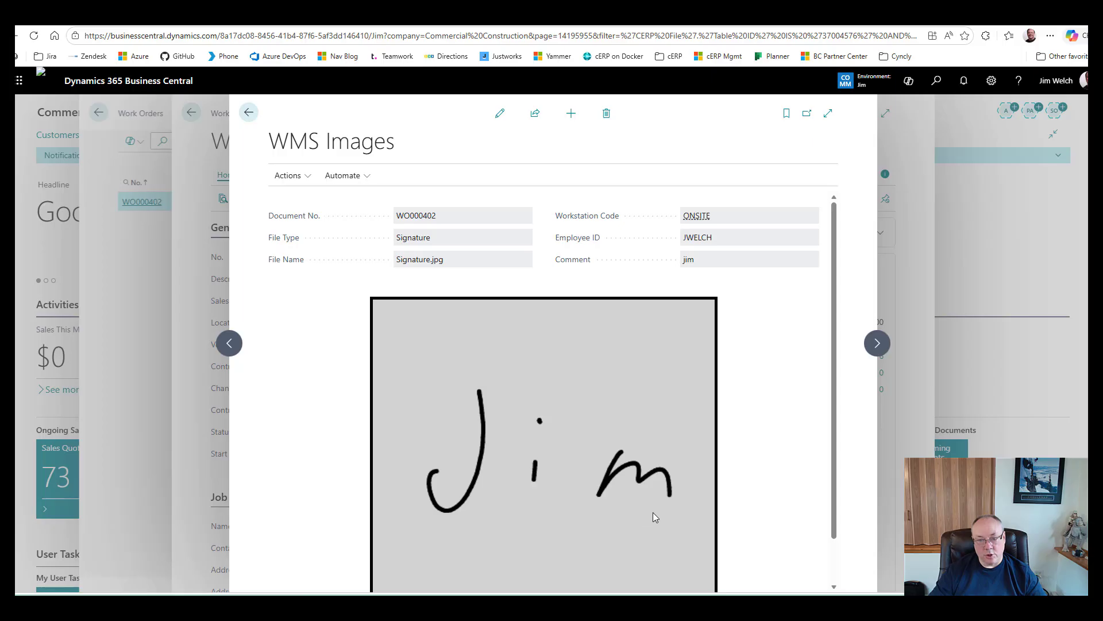
{"action": "left_click", "coordinate": [249, 115]}
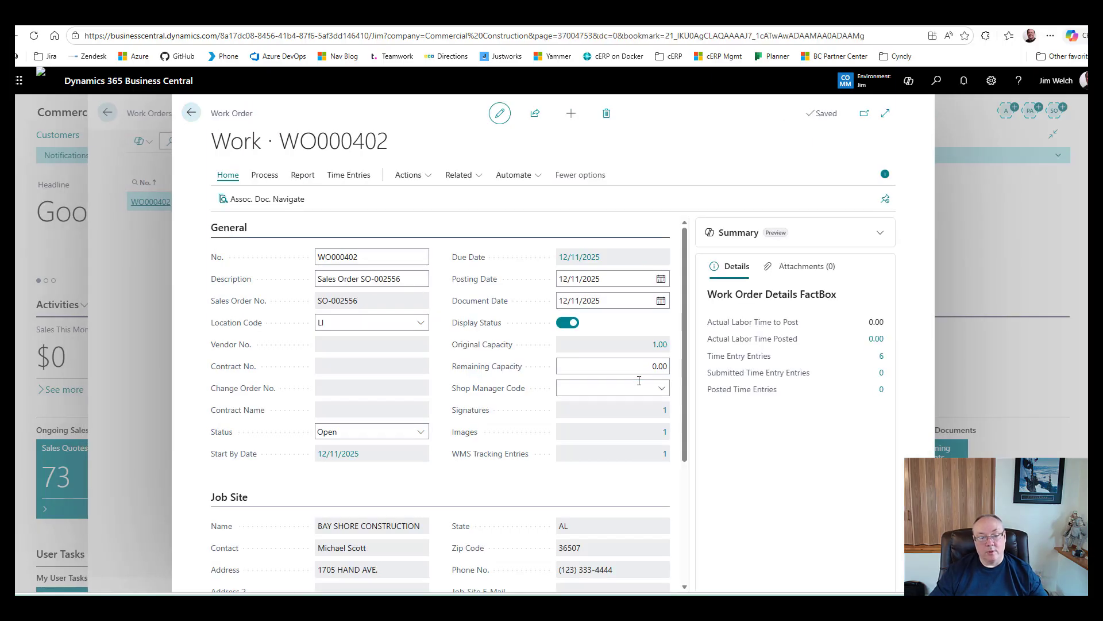
Read the note comment in the work order's WMS Tracking Entries and return to the card
{"action": "left_click", "coordinate": [663, 457]}
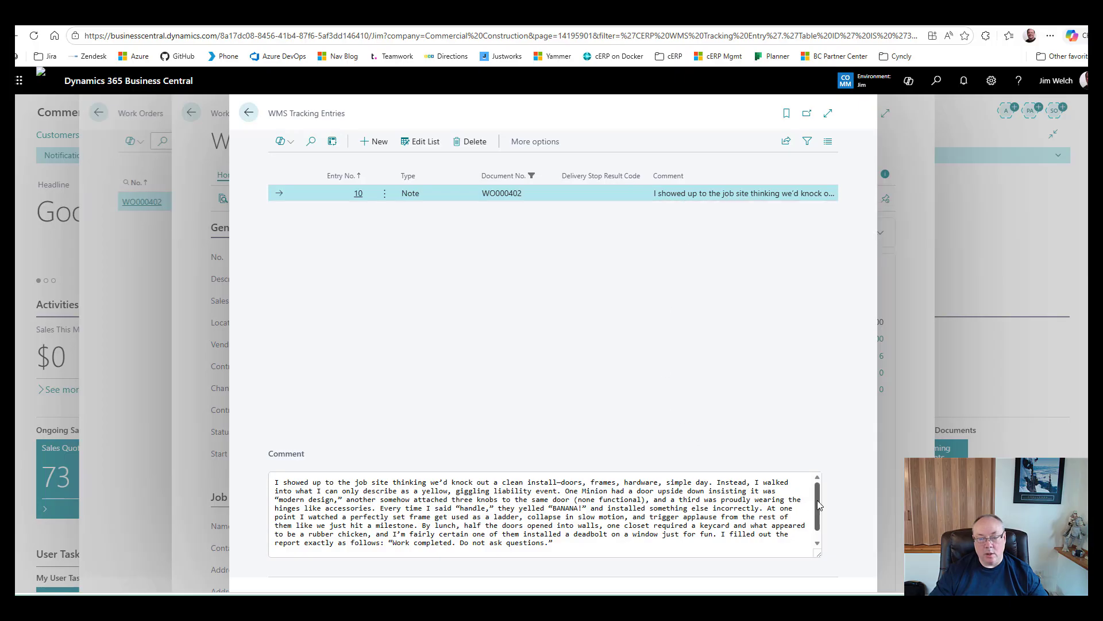
{"action": "mouse_move", "coordinate": [818, 501]}
{"action": "left_mouse_down"}
{"action": "mouse_move", "coordinate": [822, 521]}
{"action": "mouse_move", "coordinate": [824, 483]}
{"action": "left_mouse_up"}
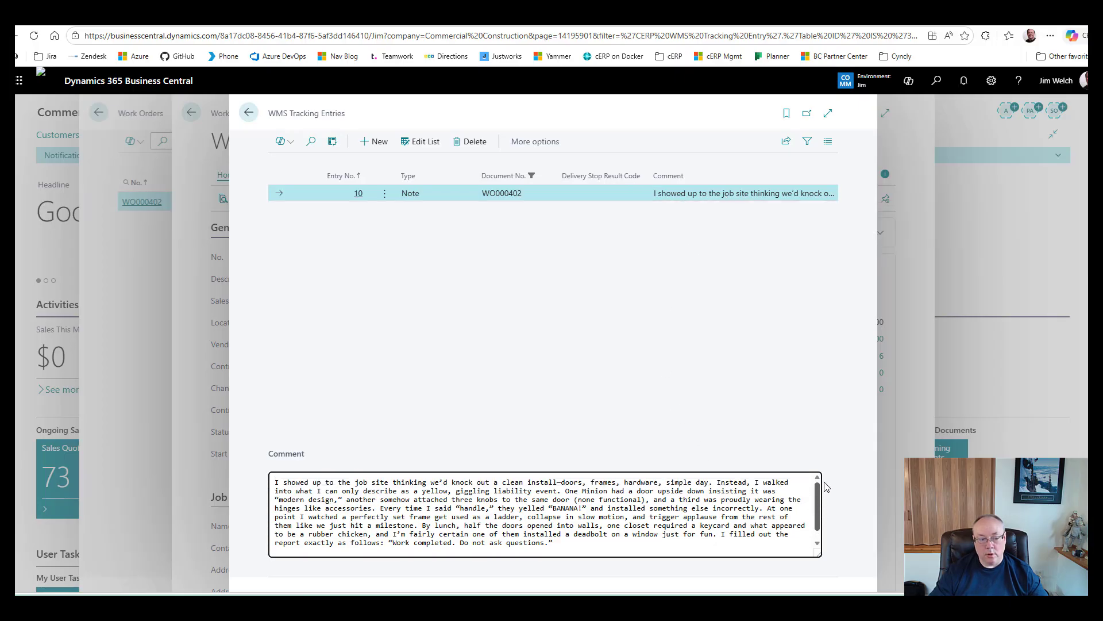
{"action": "left_click", "coordinate": [248, 112]}
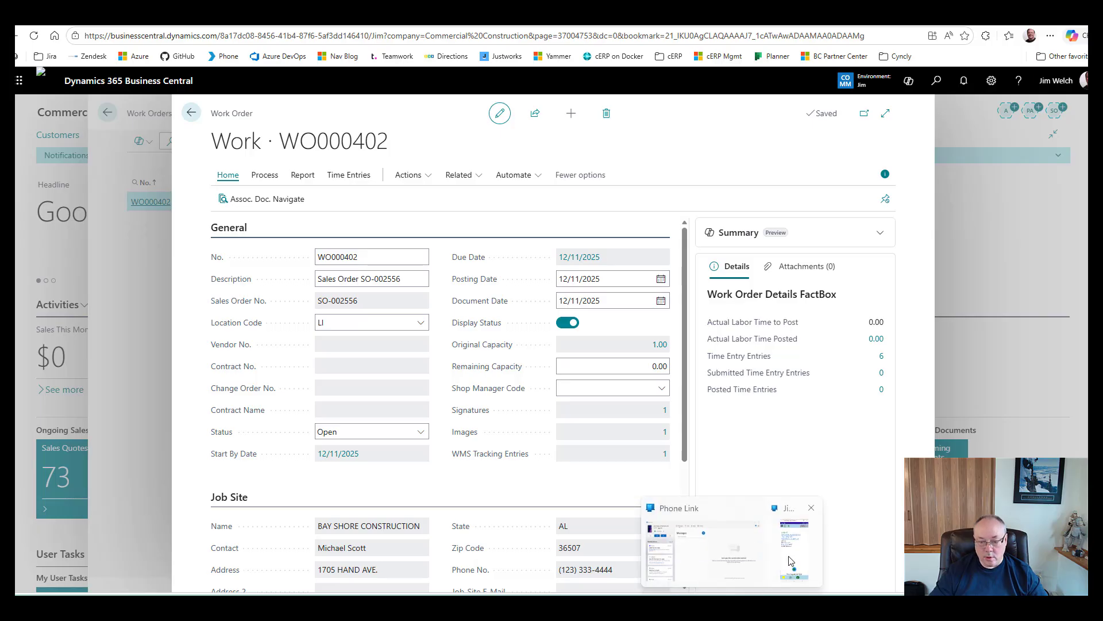
Switch to the mobile app, list the Purchase Order documents under Receive, and open the Graham Manufacturing Corp order
{"action": "left_click", "coordinate": [790, 554]}
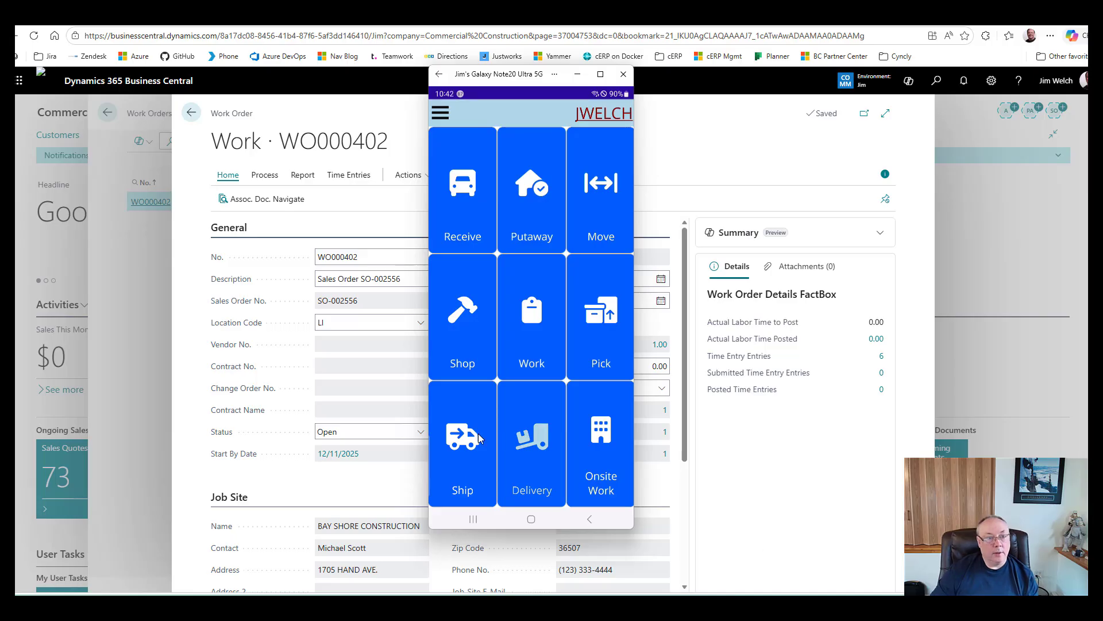
{"action": "left_click", "coordinate": [348, 125]}
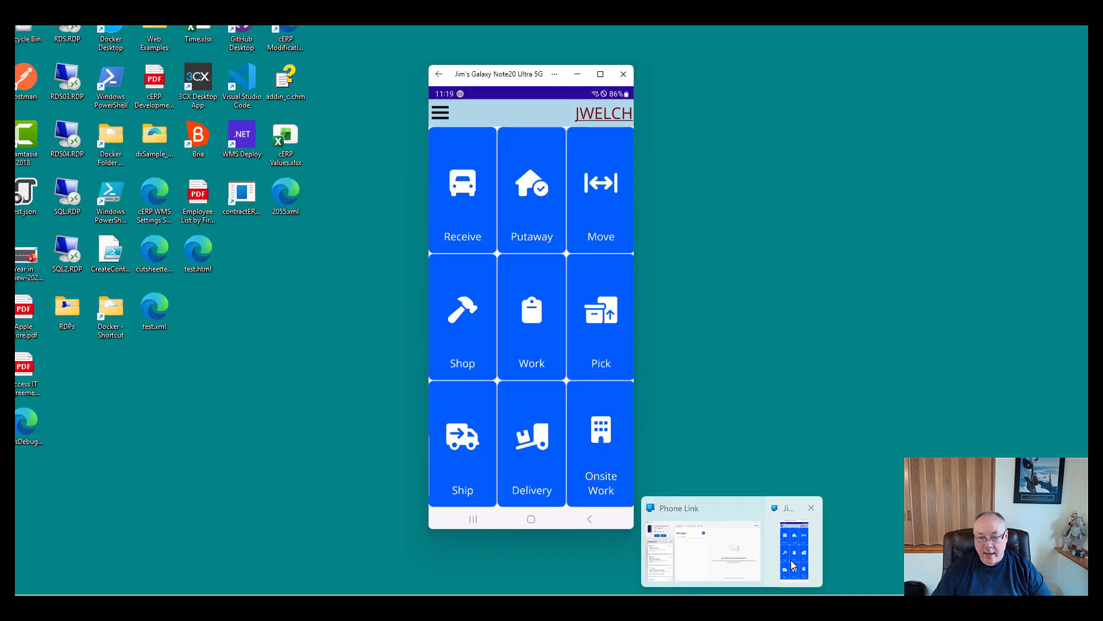
{"action": "left_click", "coordinate": [790, 564]}
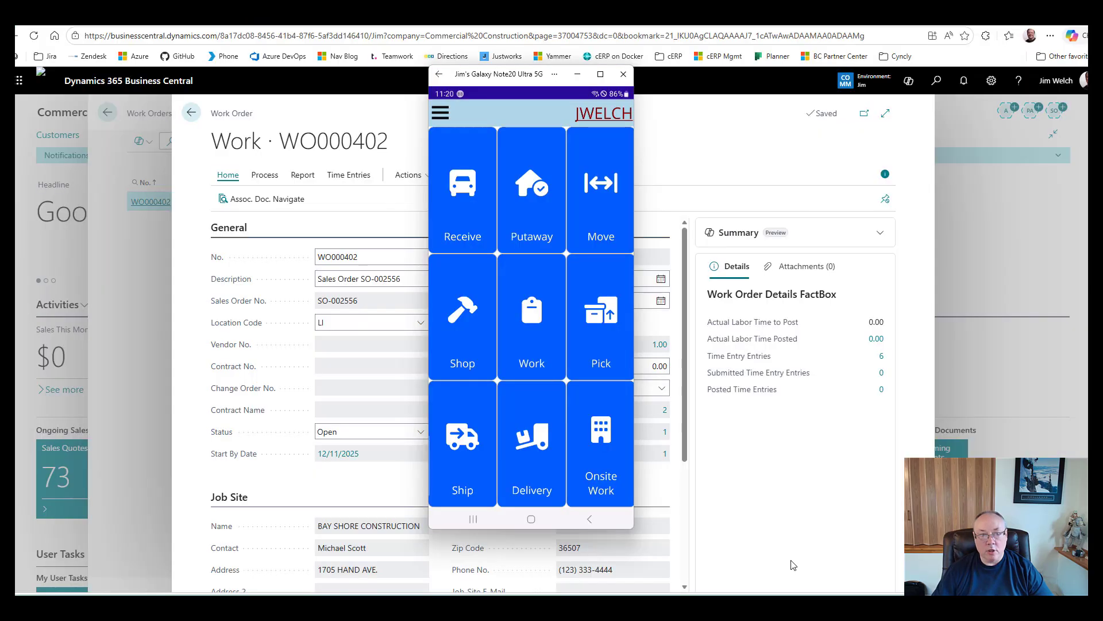
{"action": "left_click", "coordinate": [468, 194]}
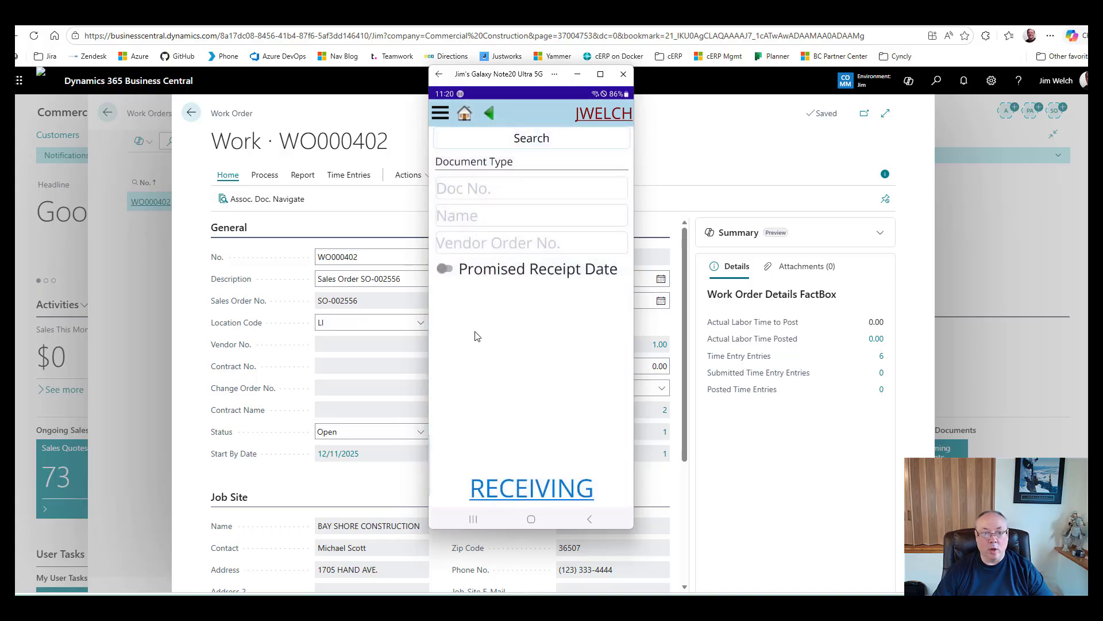
{"action": "left_click", "coordinate": [503, 167]}
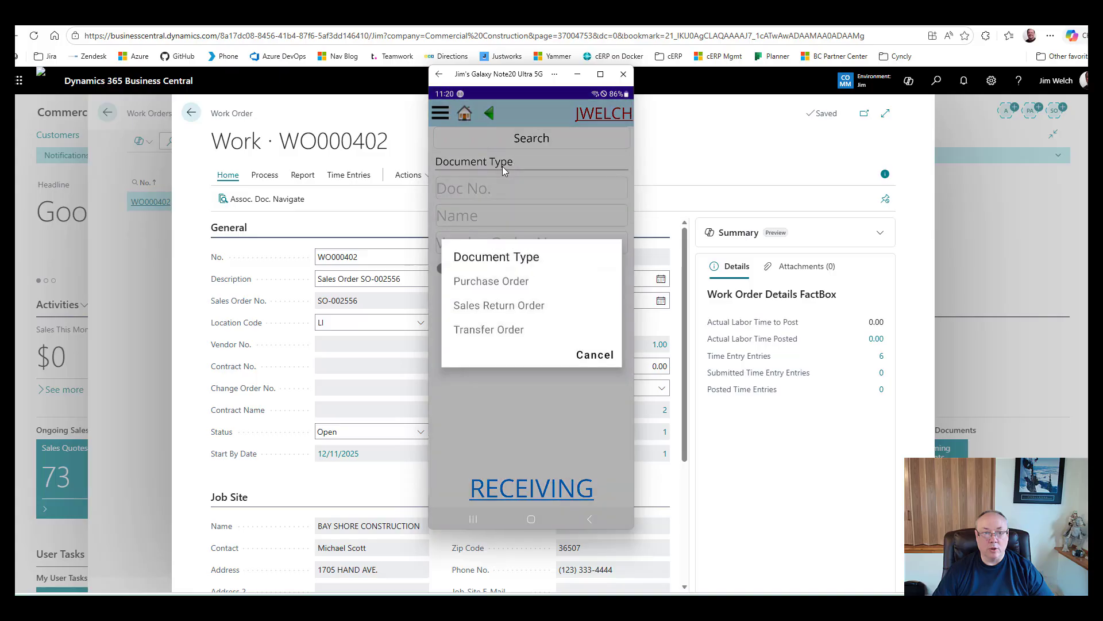
{"action": "left_click", "coordinate": [489, 282]}
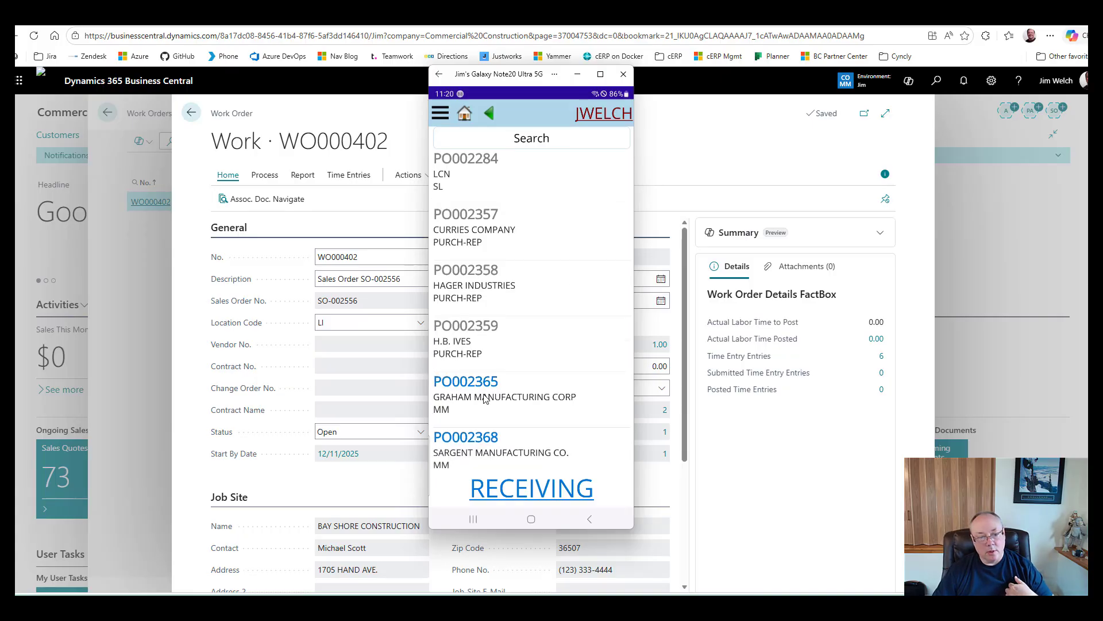
{"action": "left_click", "coordinate": [578, 405]}
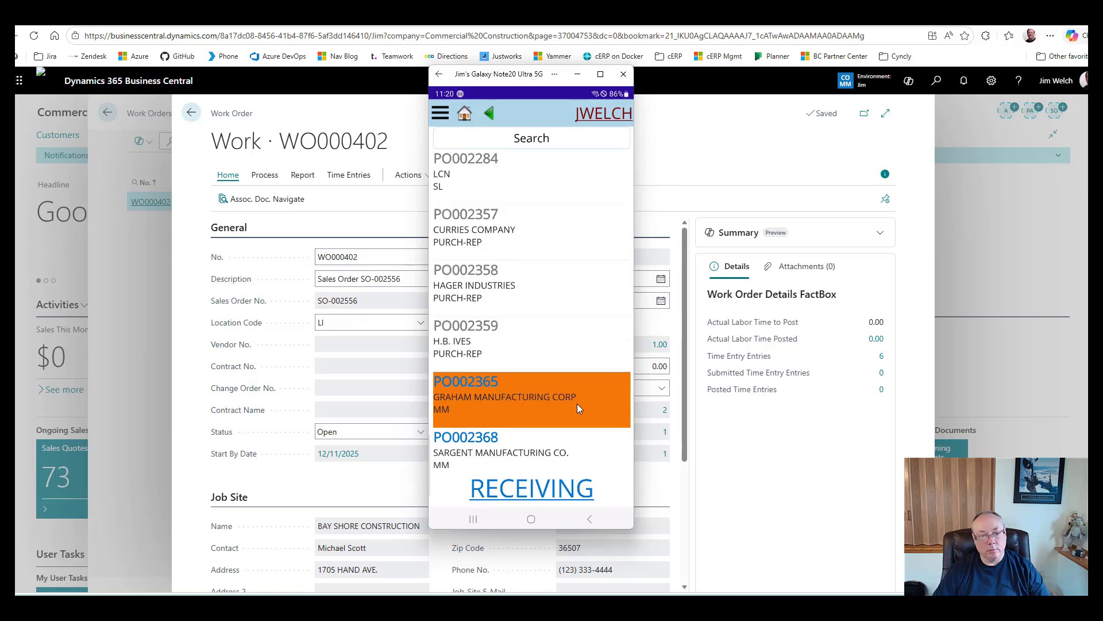
View the Signature capture screen from the open purchase order and cancel it without signing
{"action": "left_click", "coordinate": [441, 114]}
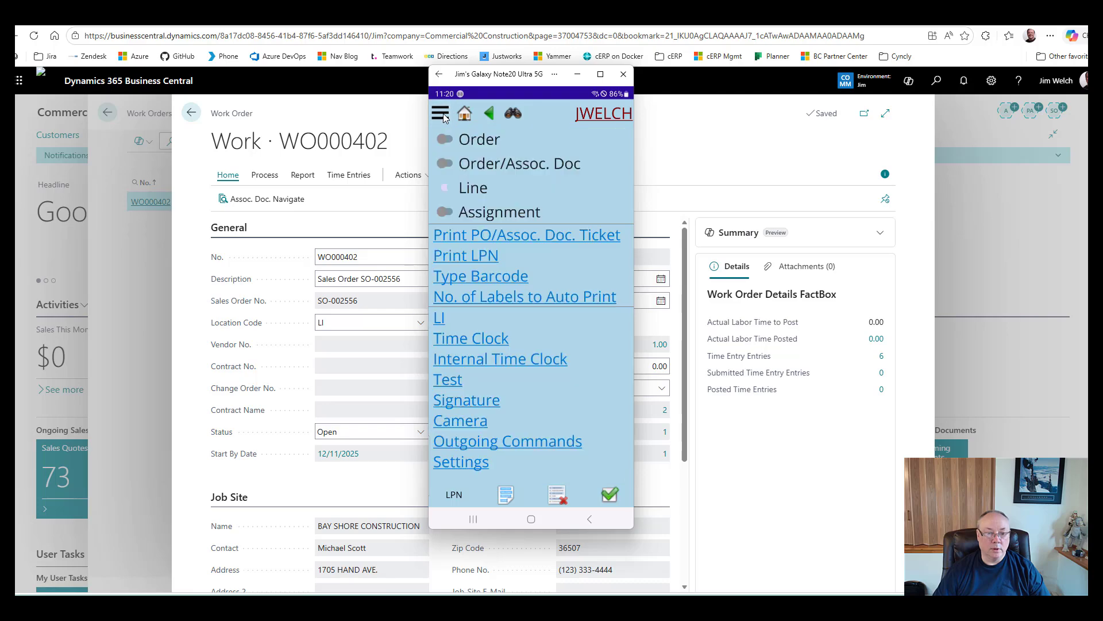
{"action": "left_click", "coordinate": [476, 402]}
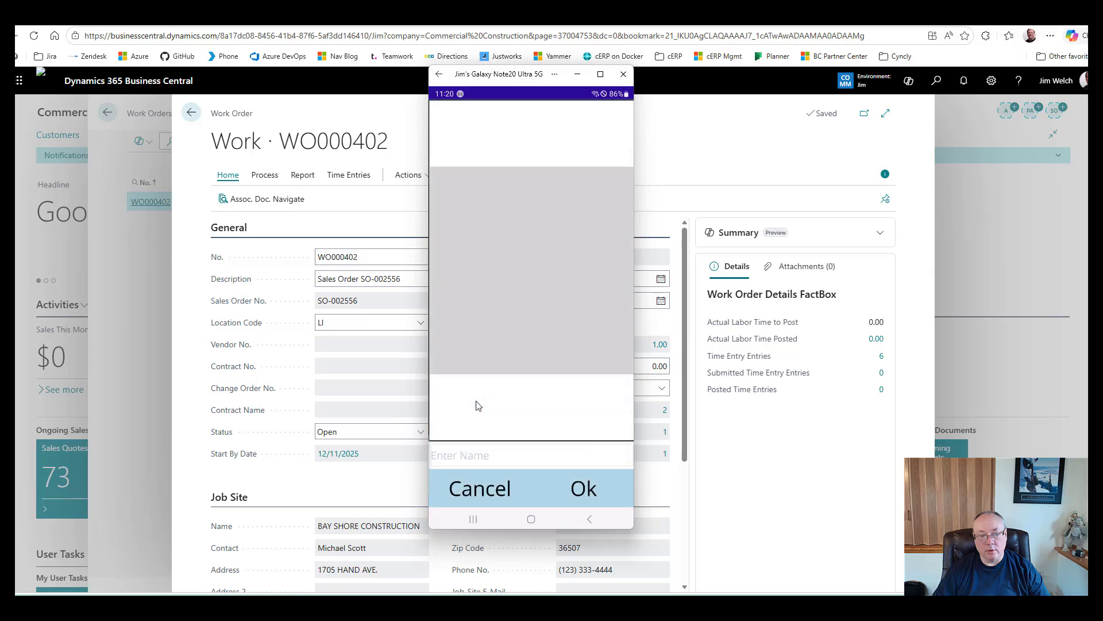
{"action": "left_click", "coordinate": [490, 497]}
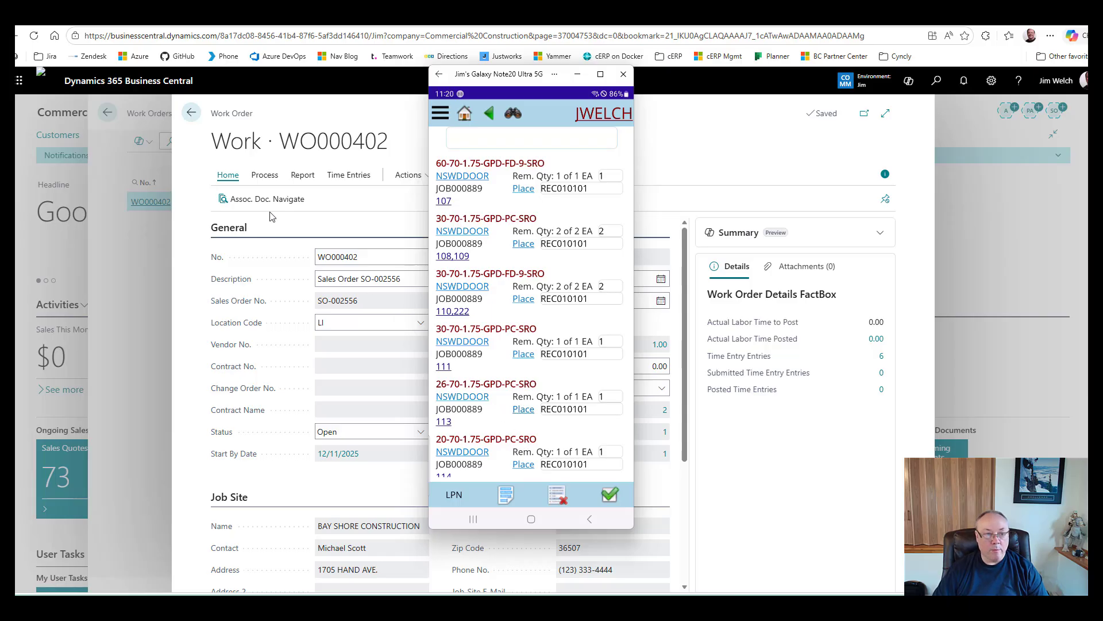
Return to Business Central and close the work order card and the Work Orders list
{"action": "left_click", "coordinate": [290, 112]}
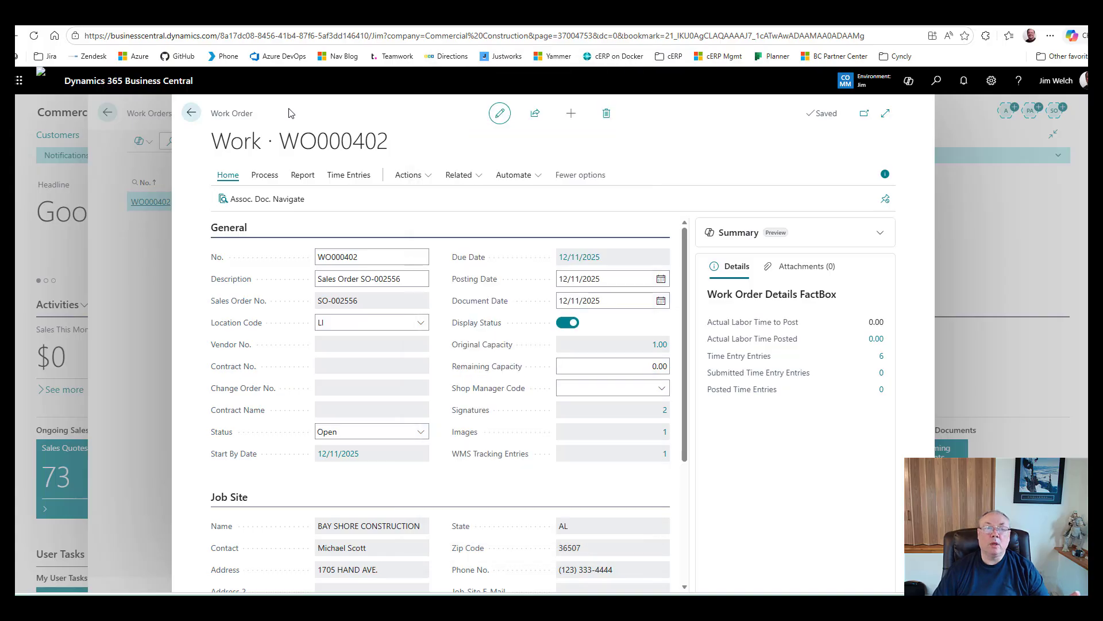
{"action": "left_click", "coordinate": [191, 113]}
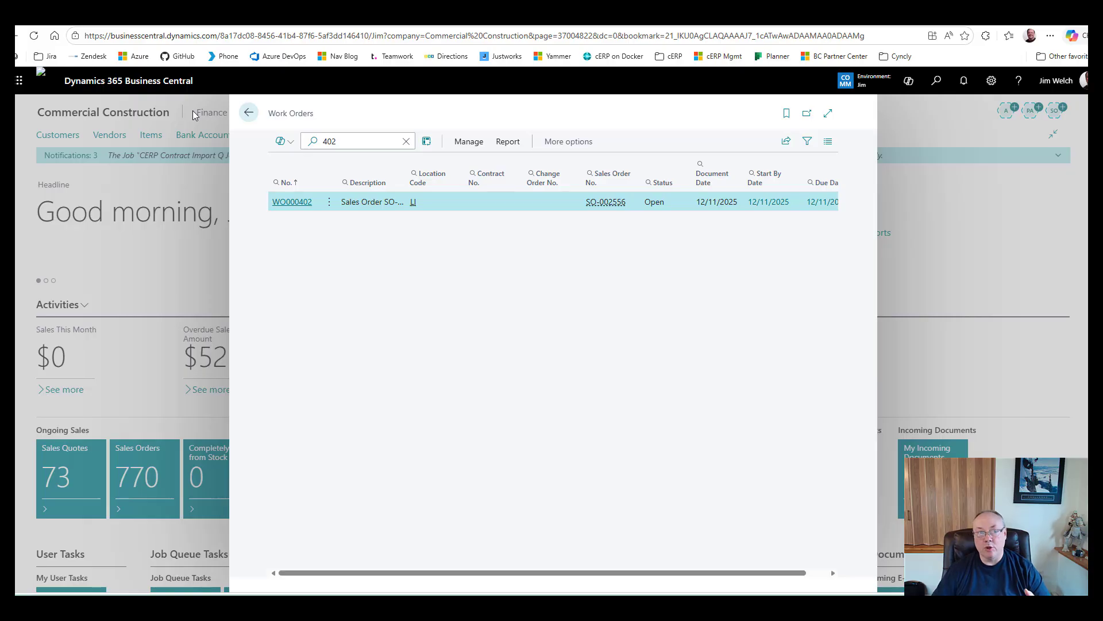
{"action": "left_click", "coordinate": [249, 114]}
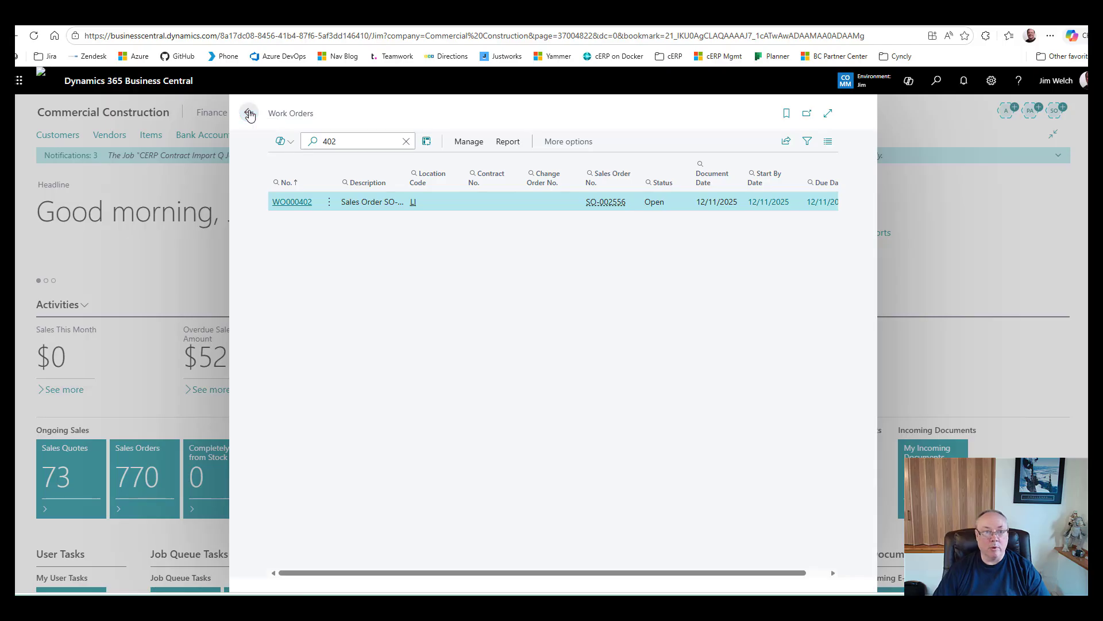
Search for the Resource List, open the card of resource 00001 Training Resource - Labor, and find its CERP WMS settings
{"action": "left_click", "coordinate": [936, 80]}
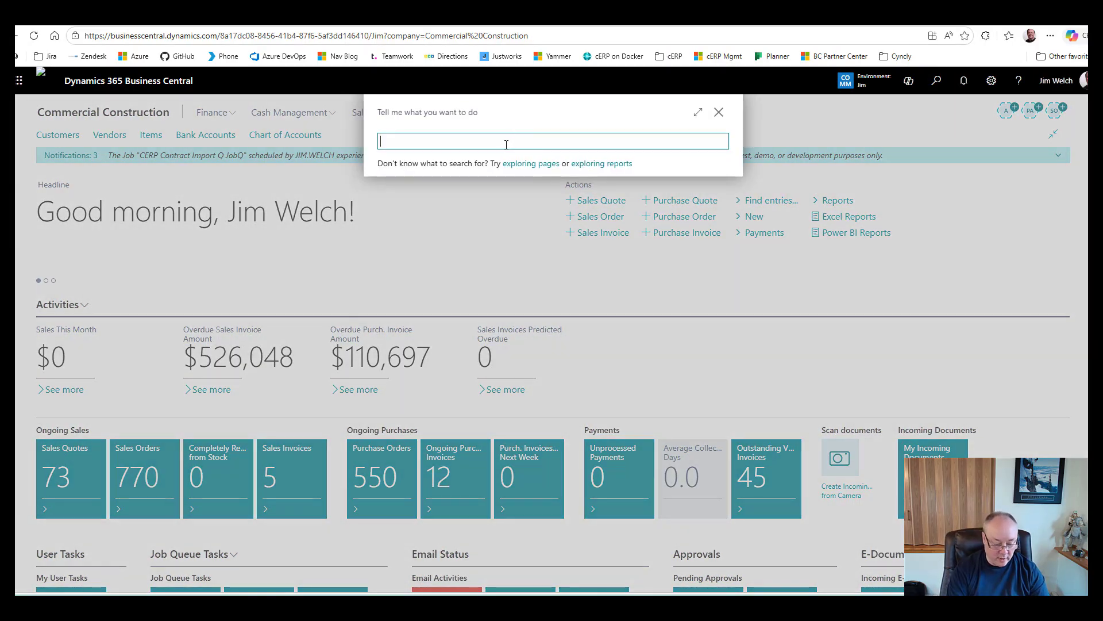
{"action": "type", "text": "reso"}
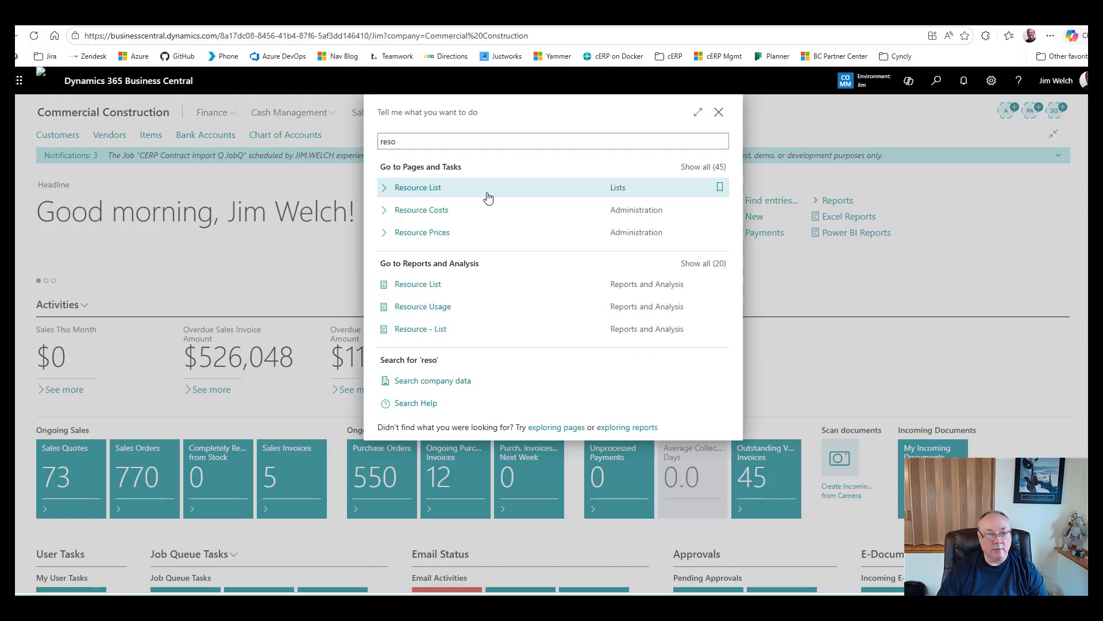
{"action": "left_click", "coordinate": [488, 197]}
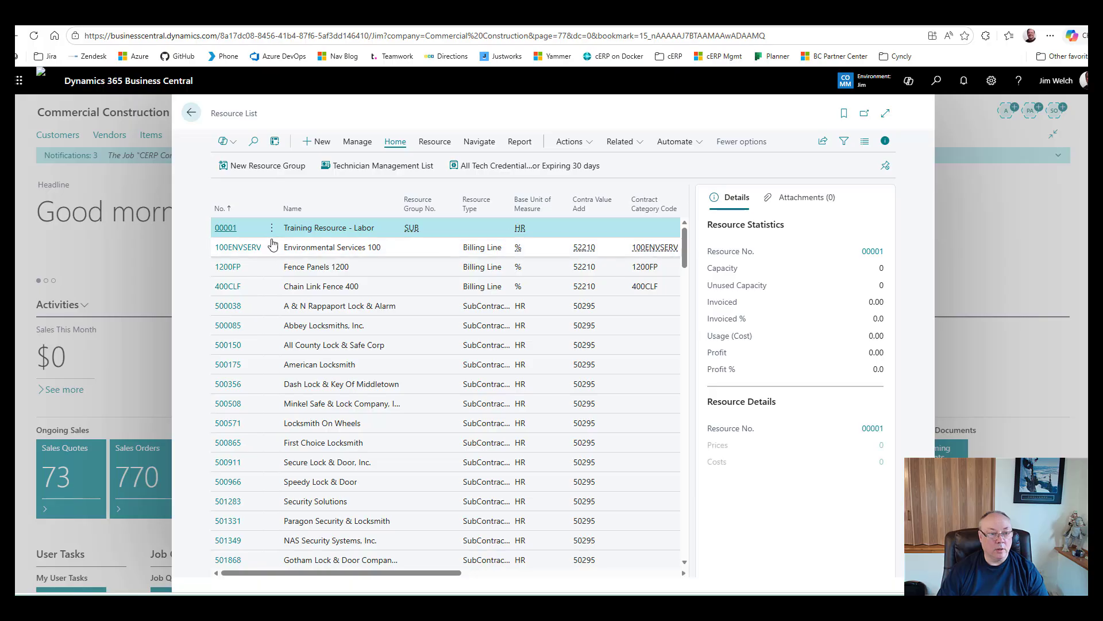
{"action": "left_click", "coordinate": [225, 229]}
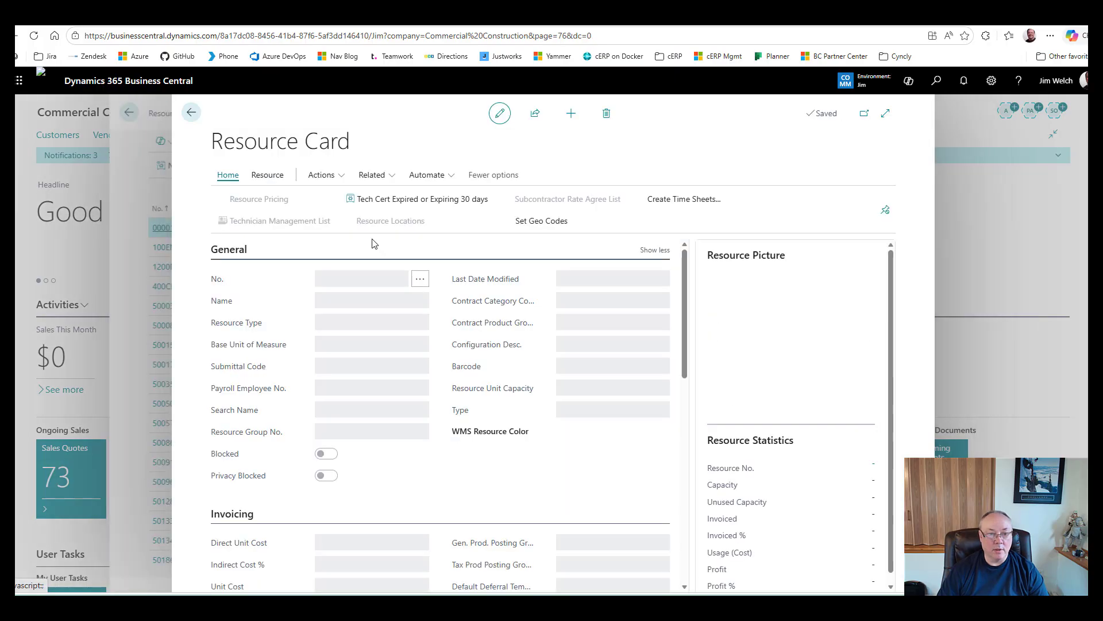
{"action": "left_click_drag", "start_coordinate": [683, 280], "coordinate": [682, 506]}
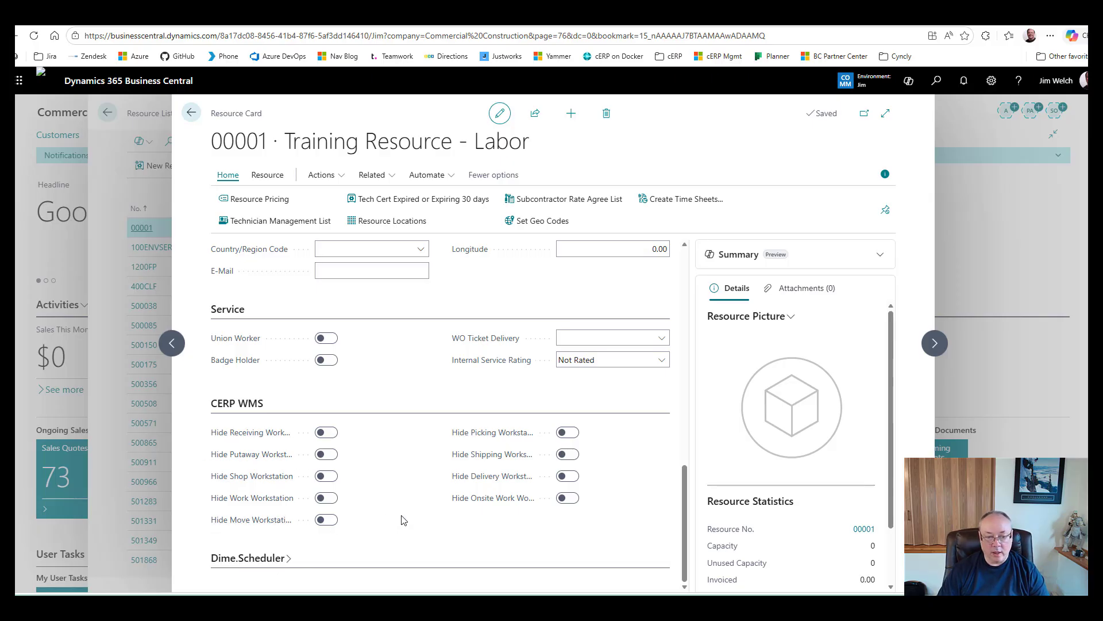
Try the options hiding the Receiving, Putaway and Shop workstations on the training resource, switching each back off
{"action": "left_click", "coordinate": [328, 433]}
{"action": "left_click", "coordinate": [331, 454]}
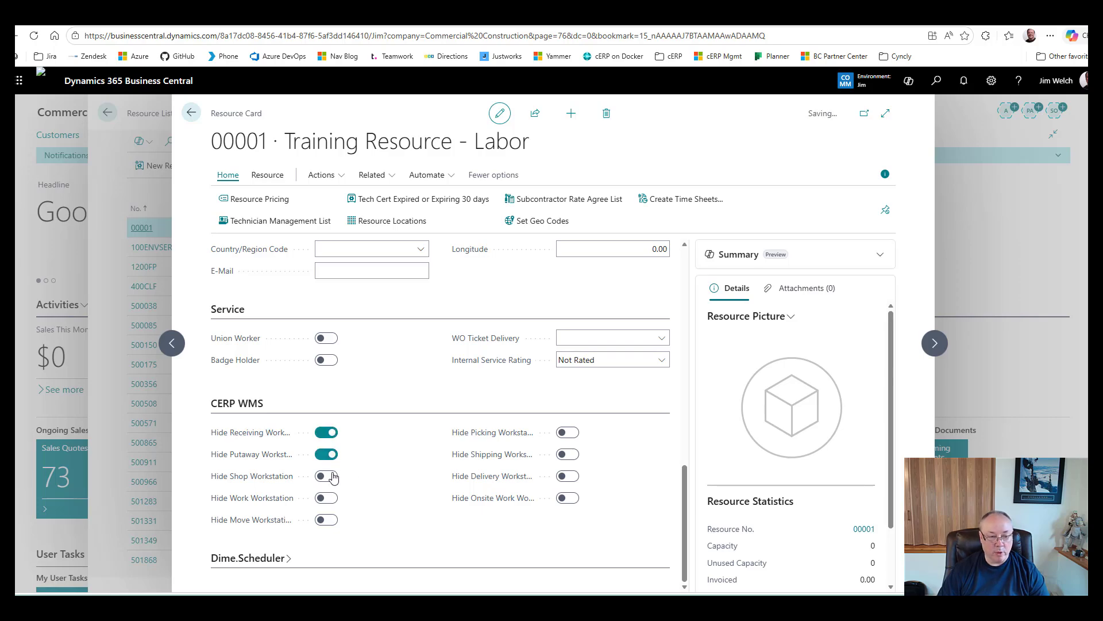
{"action": "left_click", "coordinate": [332, 477]}
{"action": "left_click", "coordinate": [330, 476]}
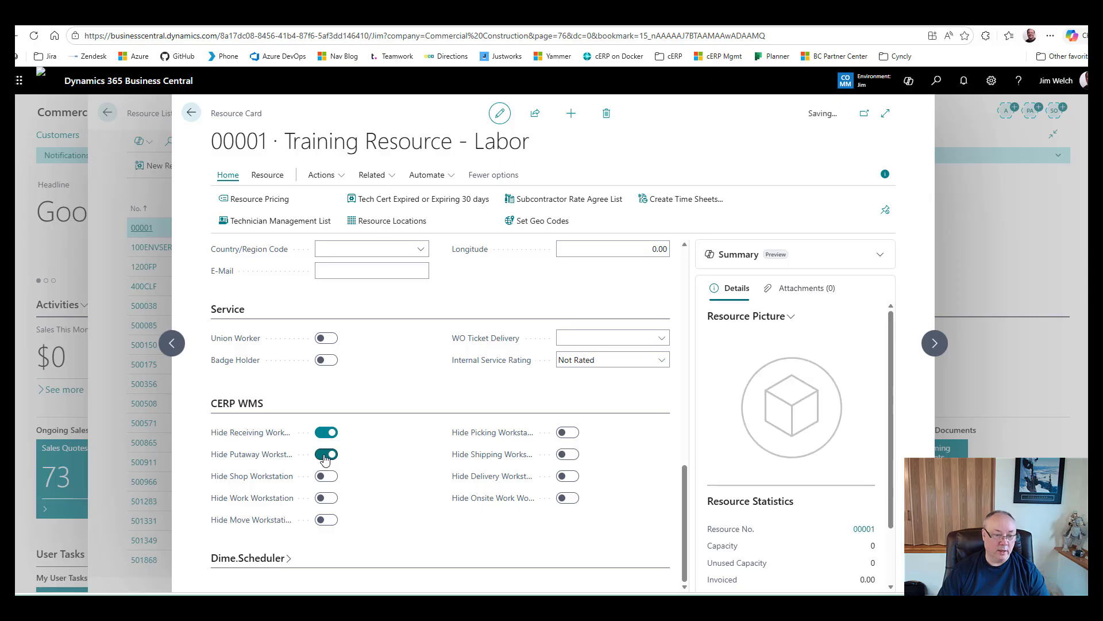
{"action": "left_click", "coordinate": [327, 455]}
{"action": "left_click", "coordinate": [329, 436]}
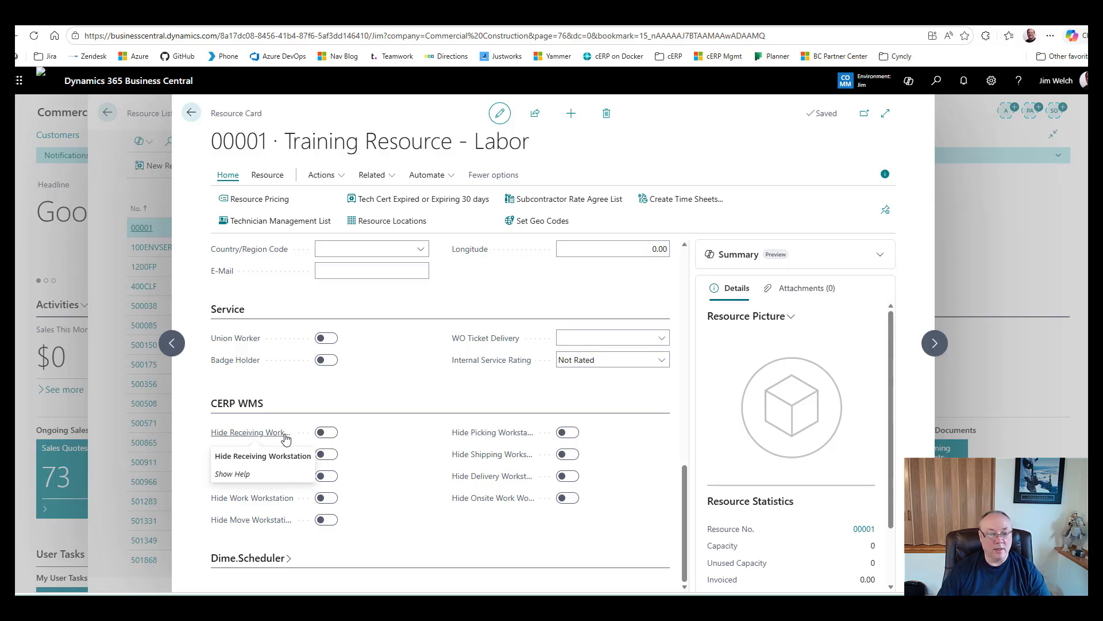
Try hiding both the Shop and Work workstations on the training resource, and switch both options back off
{"action": "left_click", "coordinate": [327, 478]}
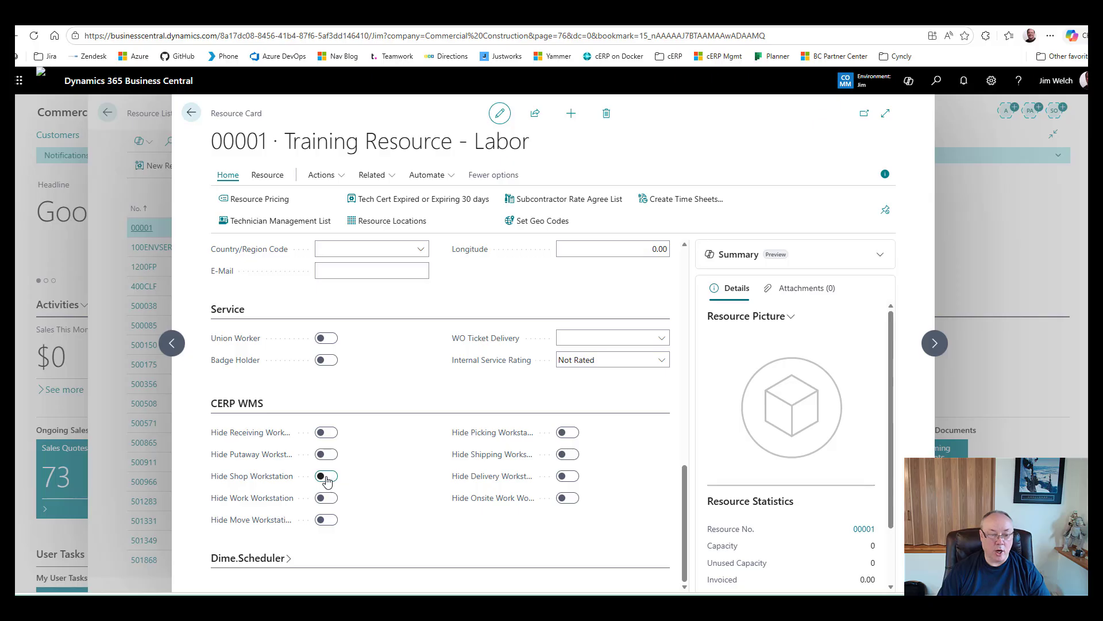
{"action": "left_click", "coordinate": [326, 477]}
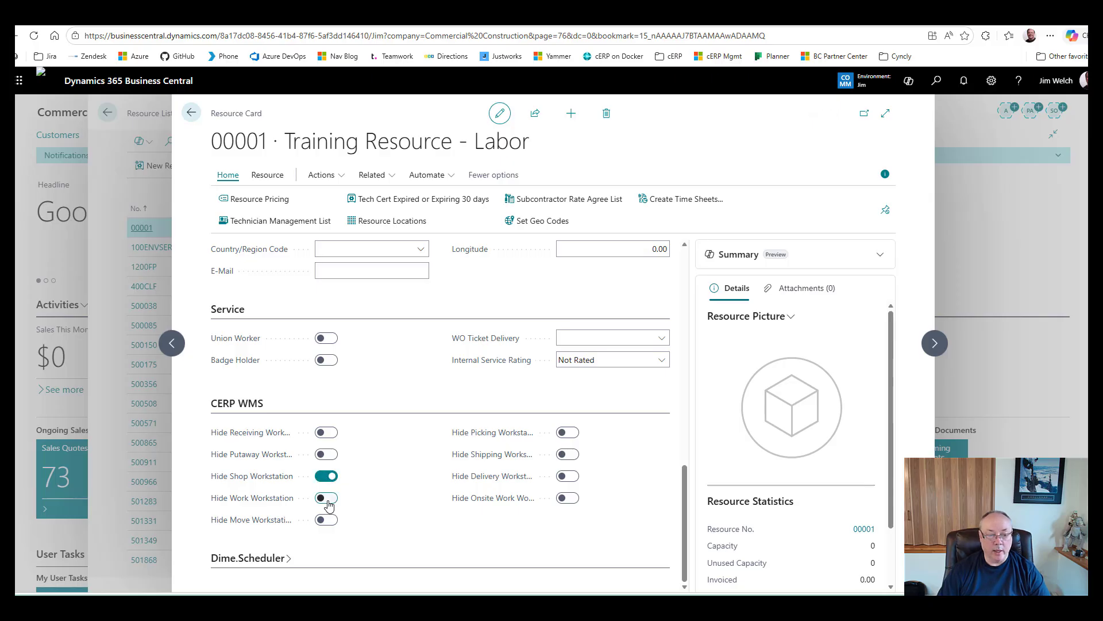
{"action": "left_click", "coordinate": [328, 501]}
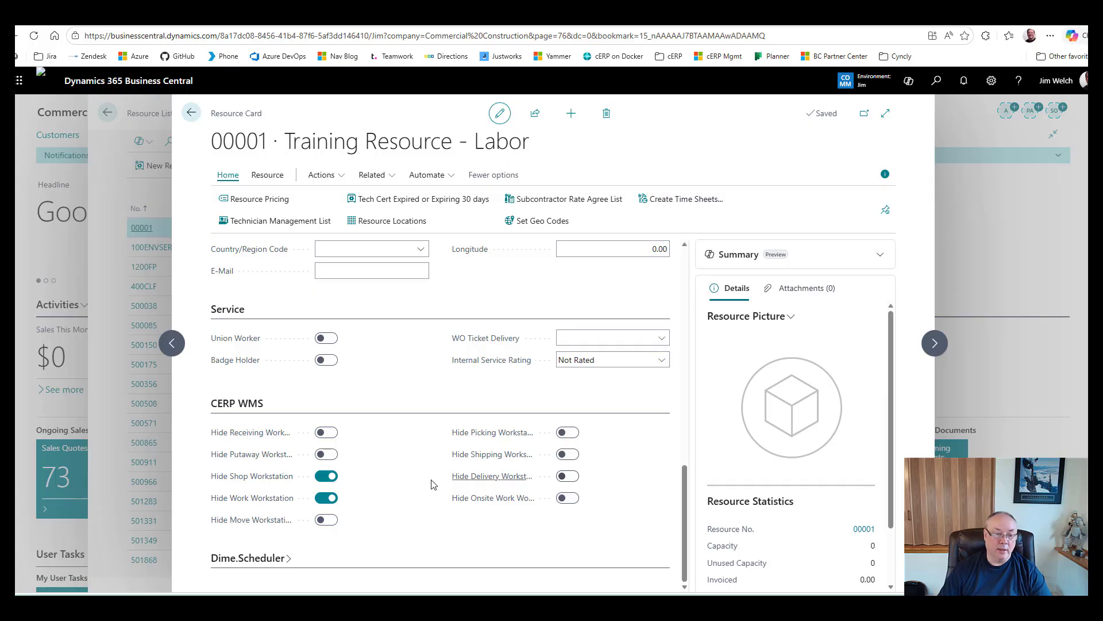
{"action": "left_click", "coordinate": [326, 478]}
{"action": "left_click", "coordinate": [326, 477]}
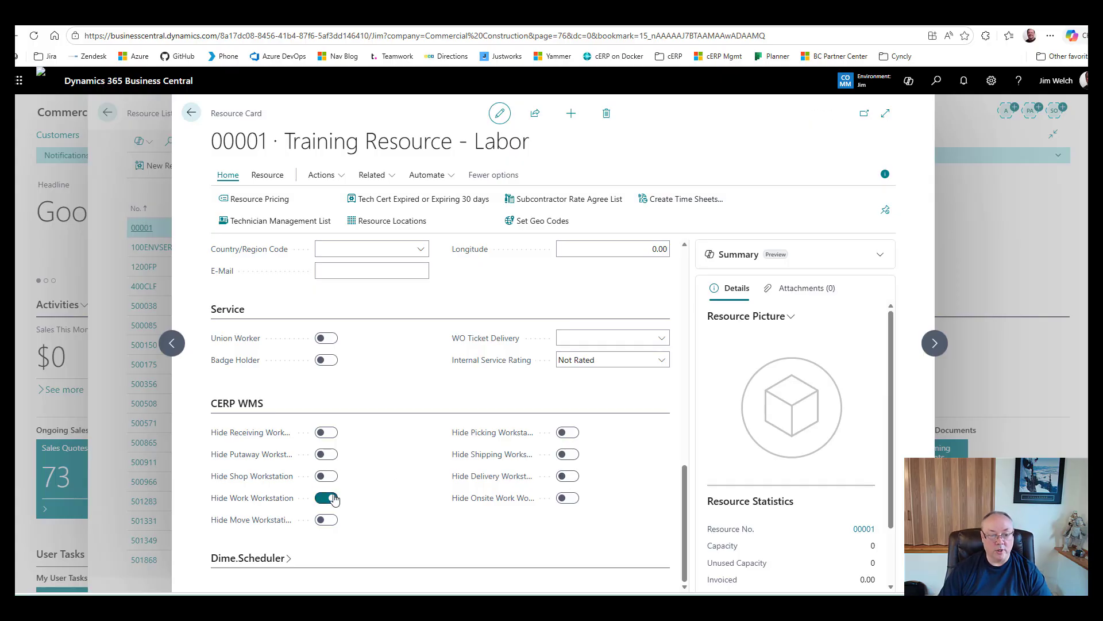
{"action": "left_click", "coordinate": [326, 499]}
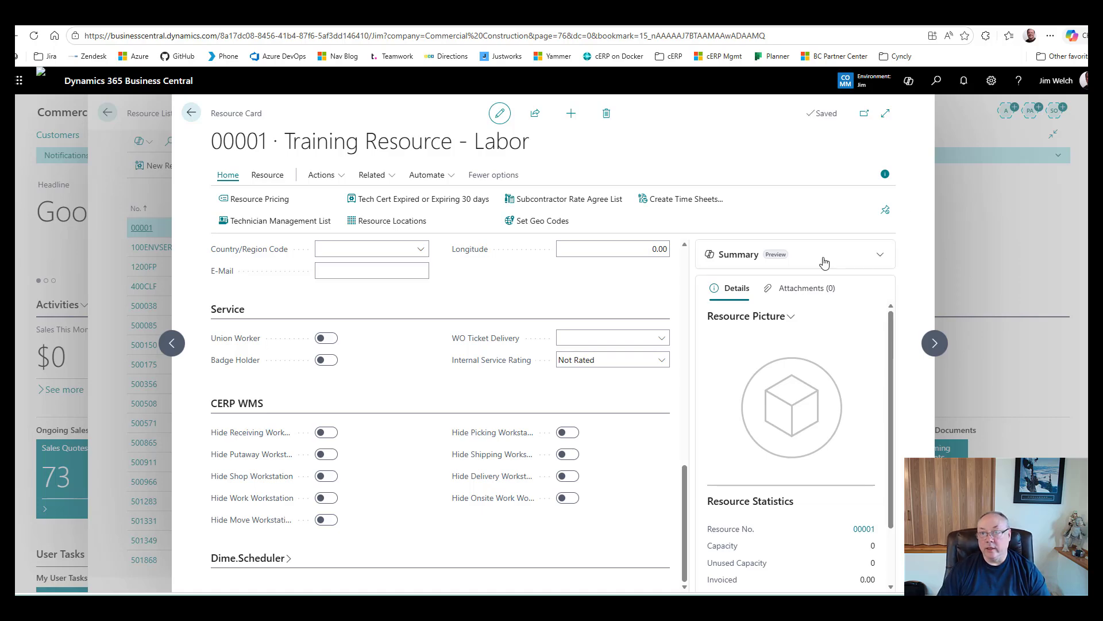
Search for "alert" and open the Alert Setup page
{"action": "left_click", "coordinate": [937, 83]}
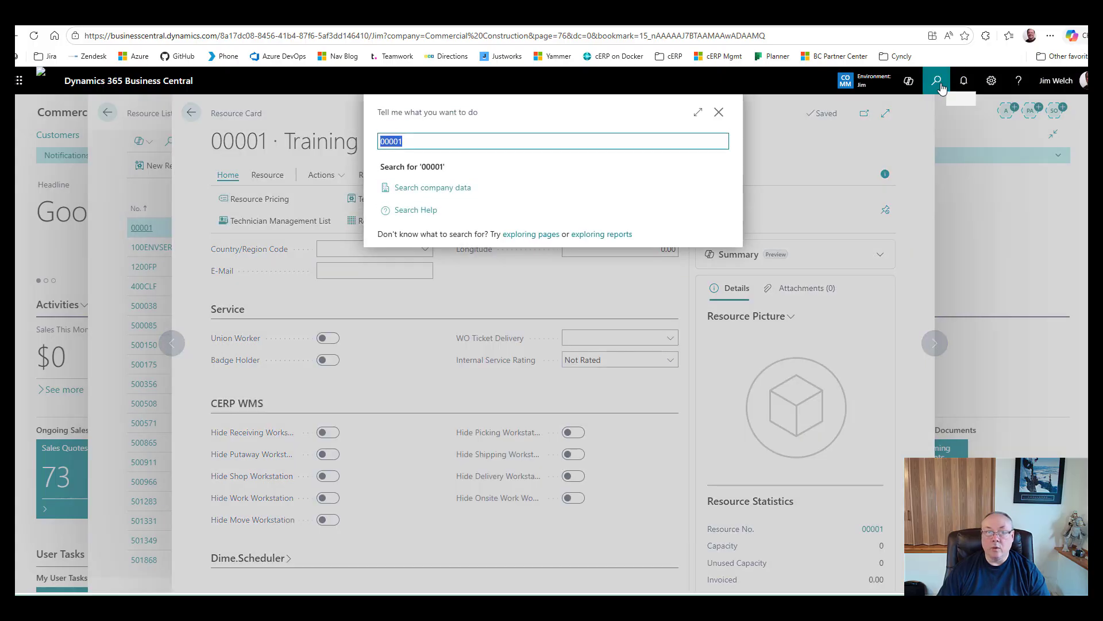
{"action": "type", "text": "alert"}
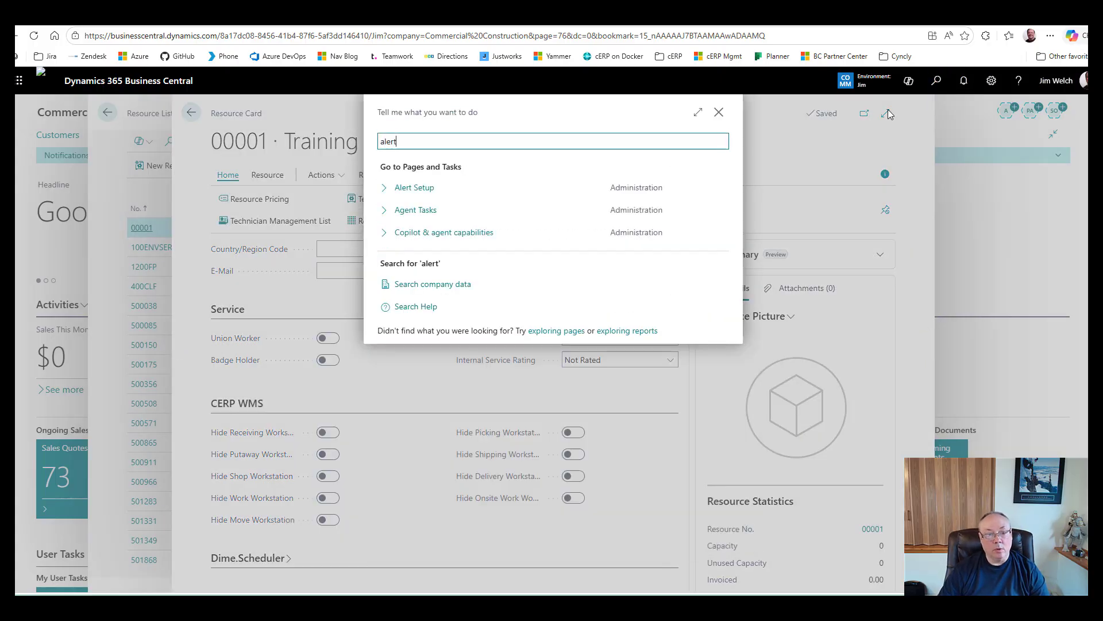
{"action": "left_click", "coordinate": [409, 189]}
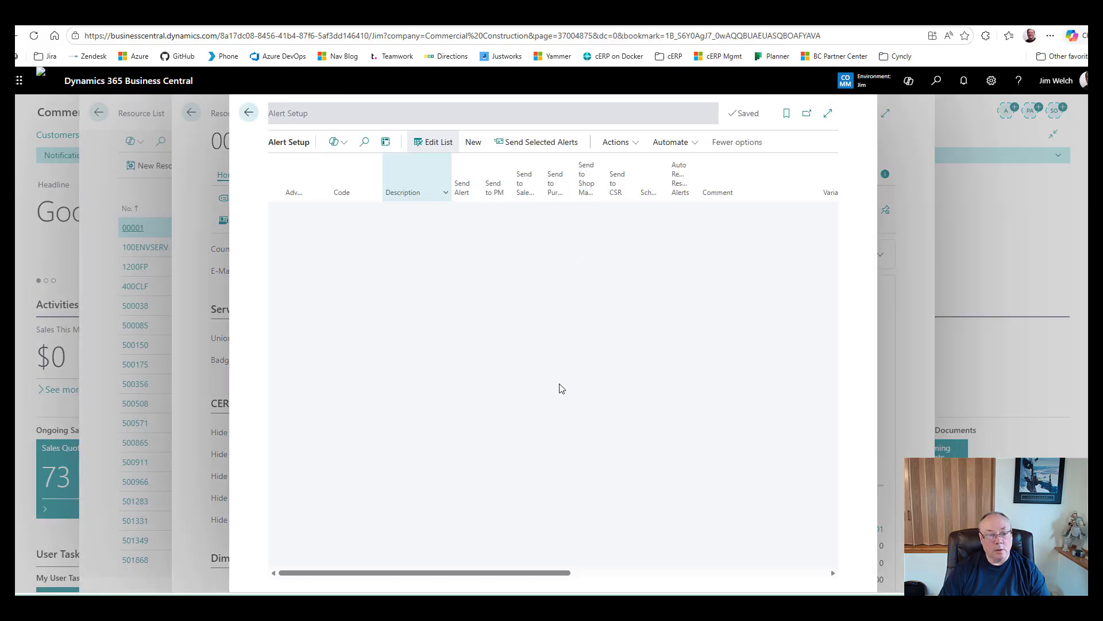